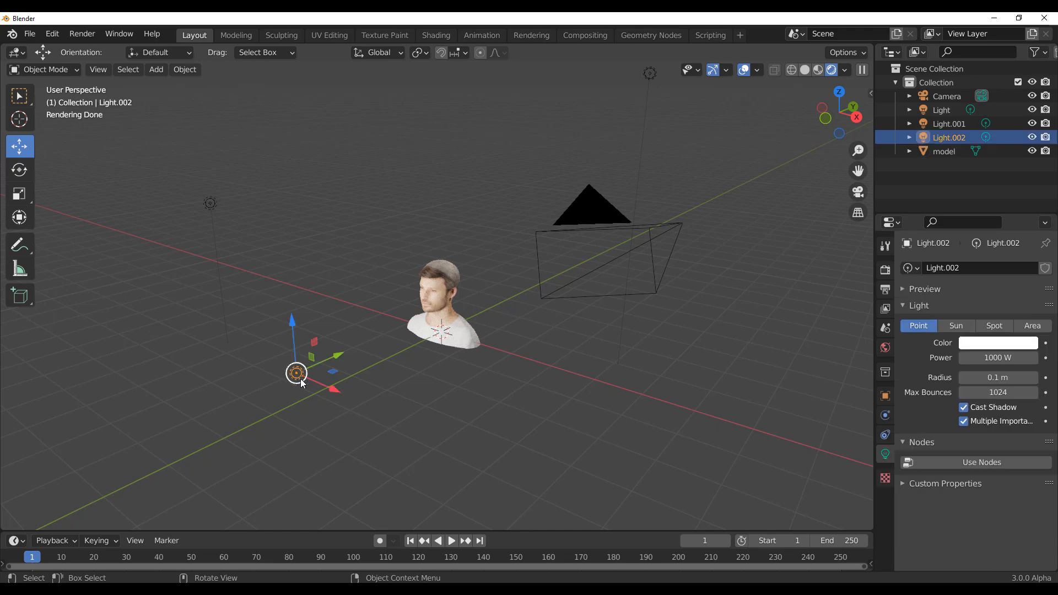
Duplicate the selected point light, set the copy's colour to orange-red, and move it to relight the head model.
key("shift+d")
left_click(542, 176)
left_click(998, 343)
left_click(998, 201)
middle_click_drag(461, 359, 557, 263)
key("g")
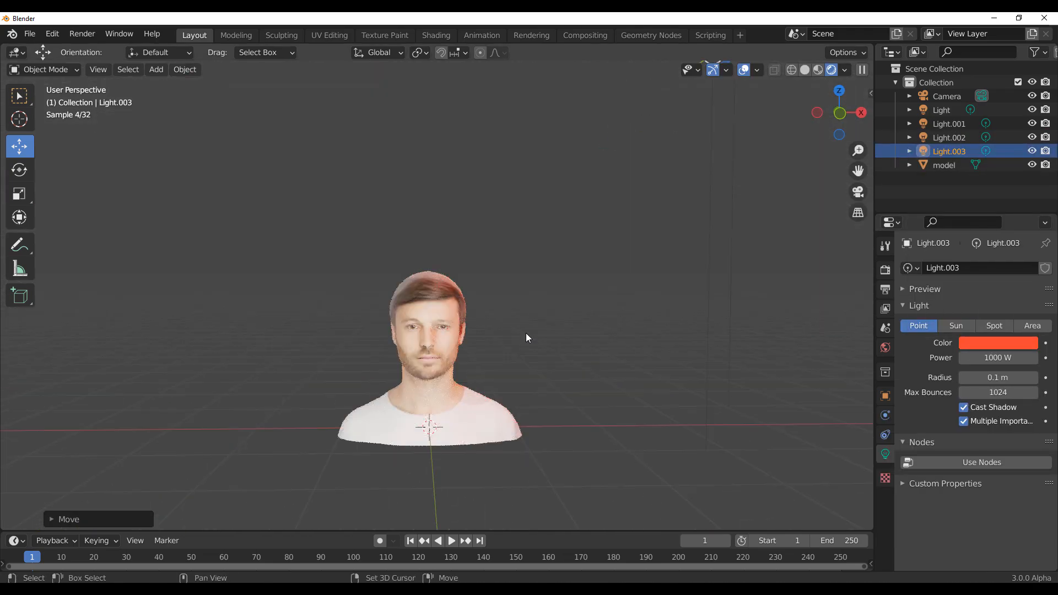
Change the duplicated light's colour to blue.
scroll(526, 333, "up", 3)
left_click(998, 342)
left_click(1001, 188)
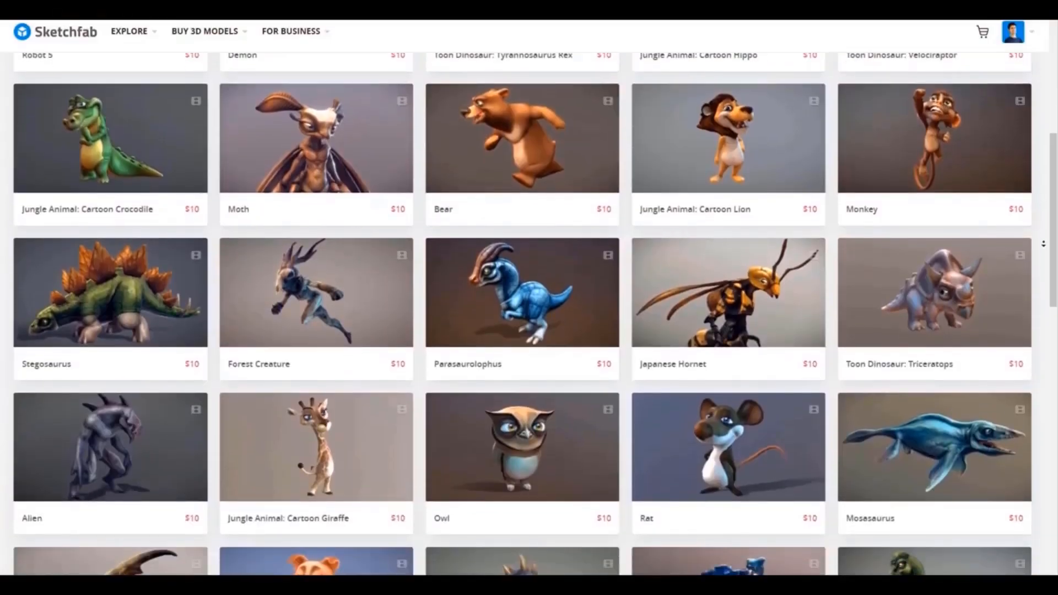
scroll(529, 314, "down", 3)
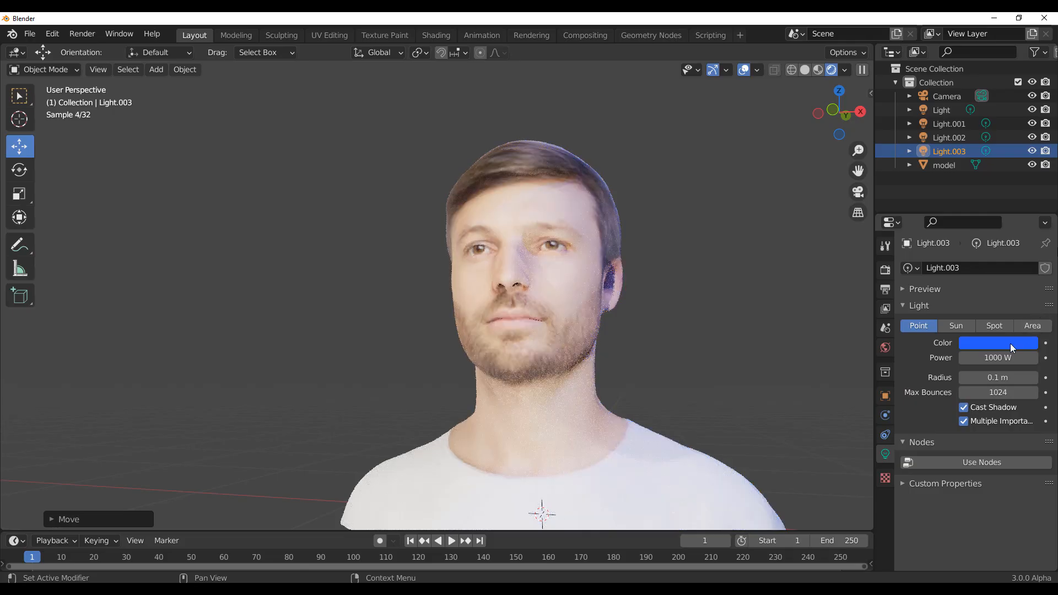
Set the duplicated light's colour to pink and inspect the lighting on the head.
left_click(1010, 344)
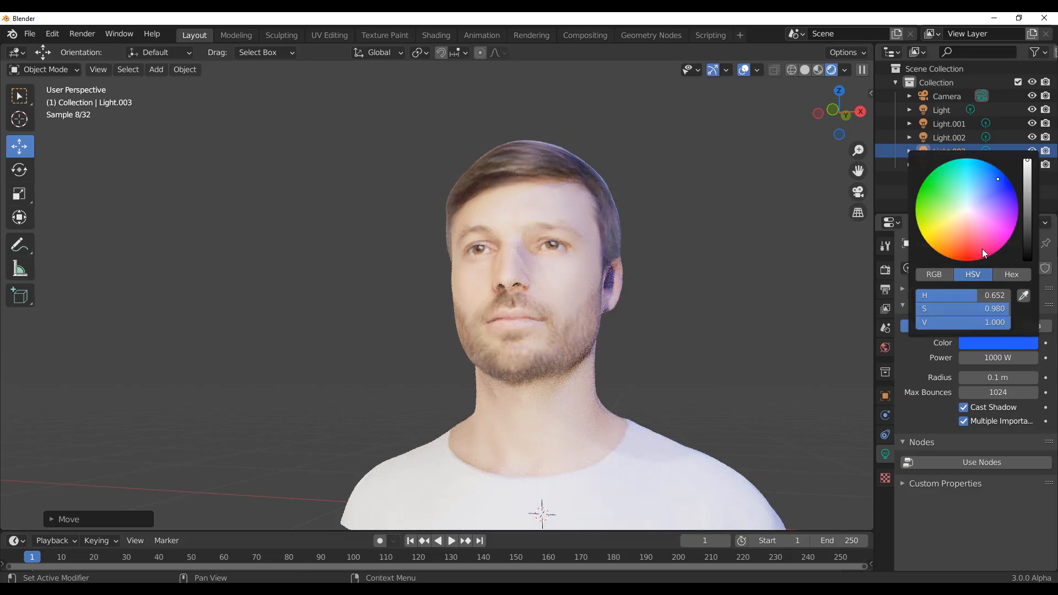
left_click_drag(985, 232, 985, 203)
middle_click_drag(703, 378, 791, 352)
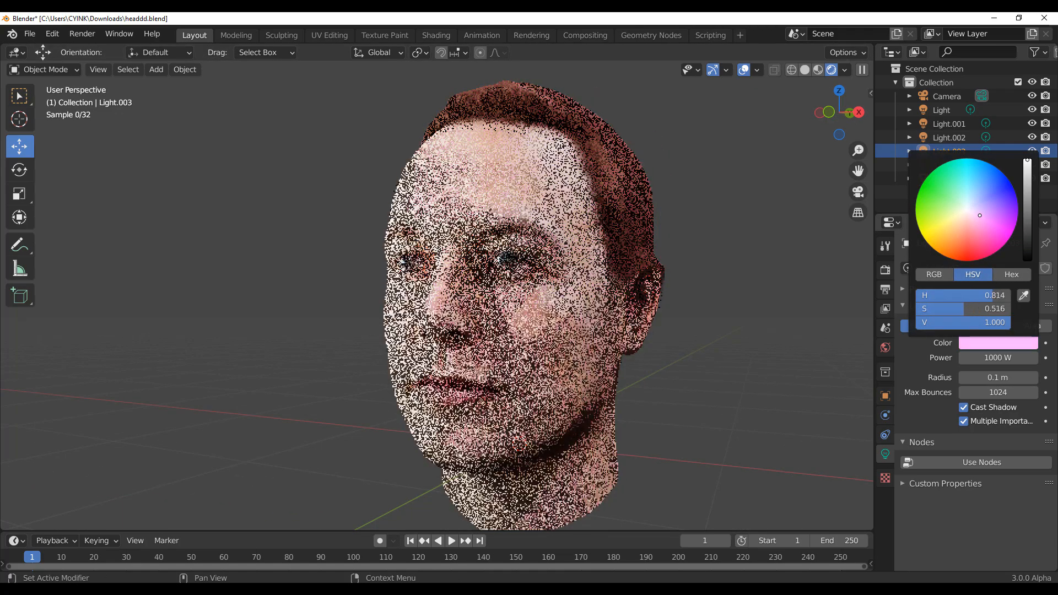
mouse_move(964, 211)
left_mouse_down()
mouse_move(939, 190)
mouse_move(962, 165)
mouse_move(1003, 182)
mouse_move(1008, 204)
mouse_move(977, 228)
left_mouse_up()
scroll(656, 359, "down", 3)
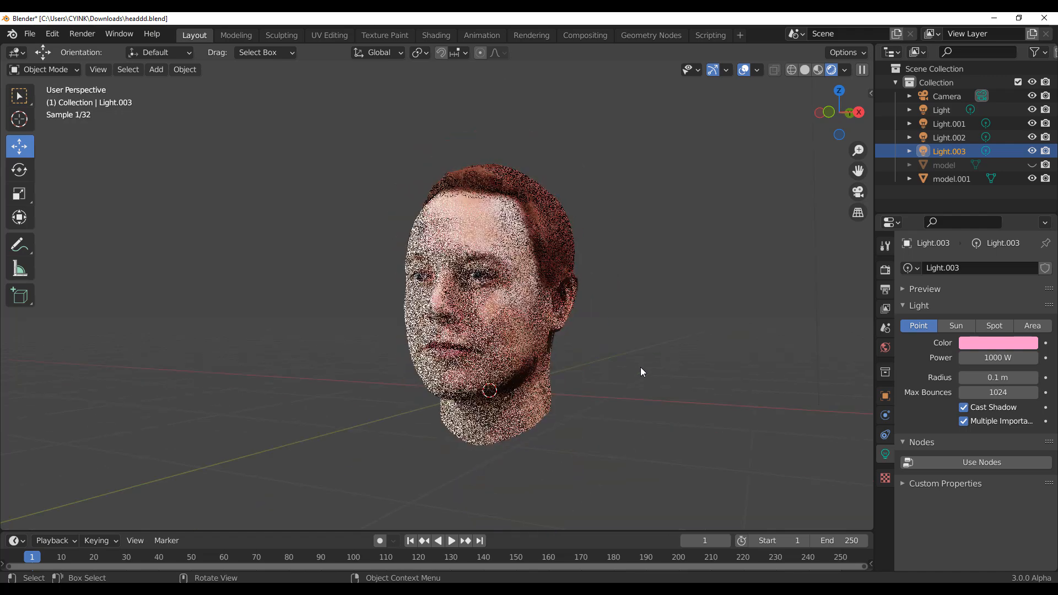
middle_click_drag(590, 355, 593, 324, "ctrl")
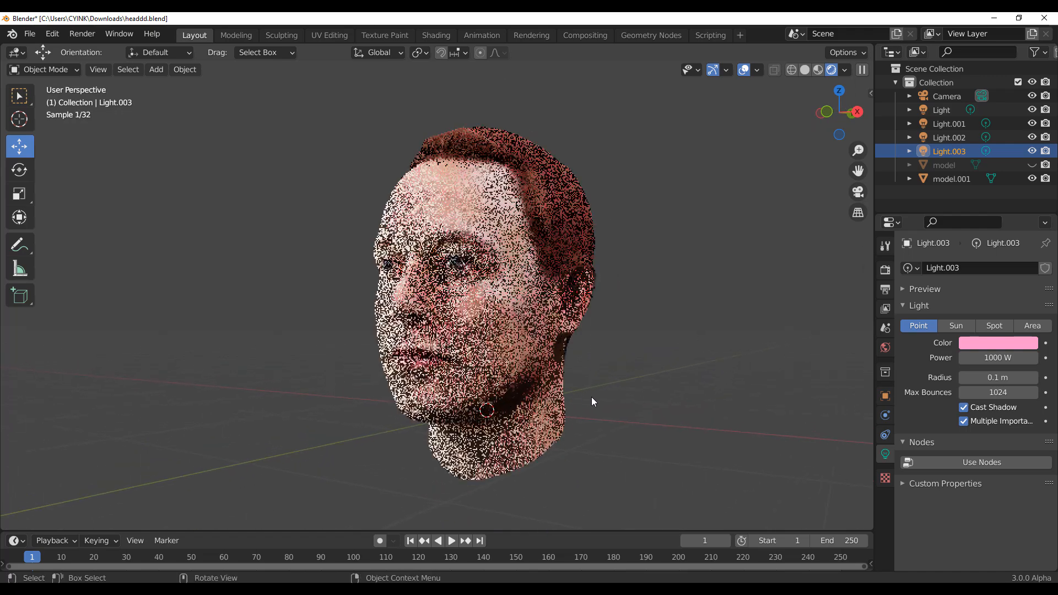
middle_click_drag(591, 397, 686, 393, "shift")
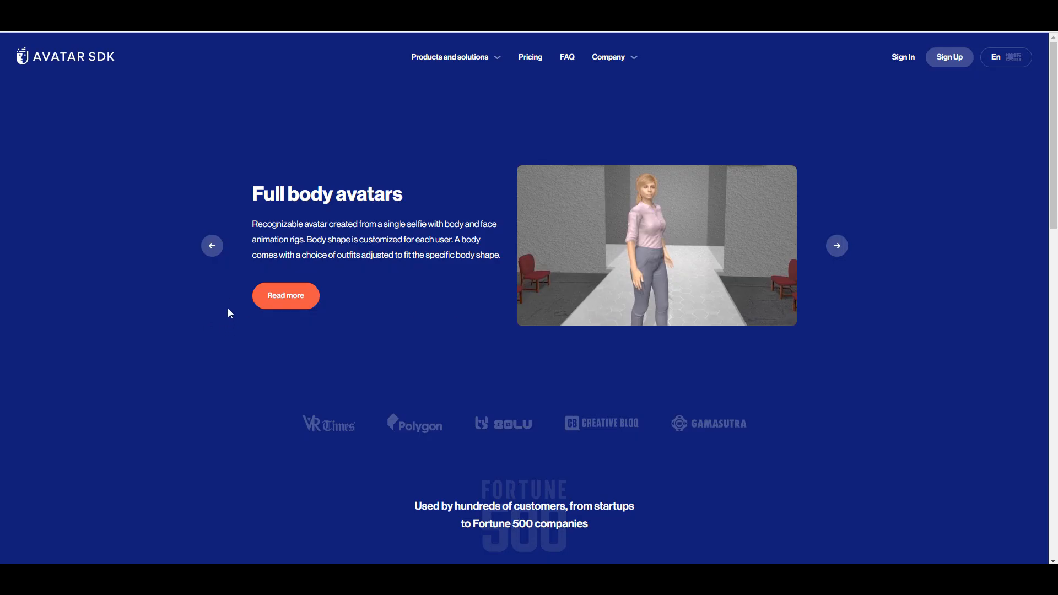
Switch to the Avatar SDK website and open the WebGL demo from the AI-powered 3D Avatars slide.
left_click(219, 253)
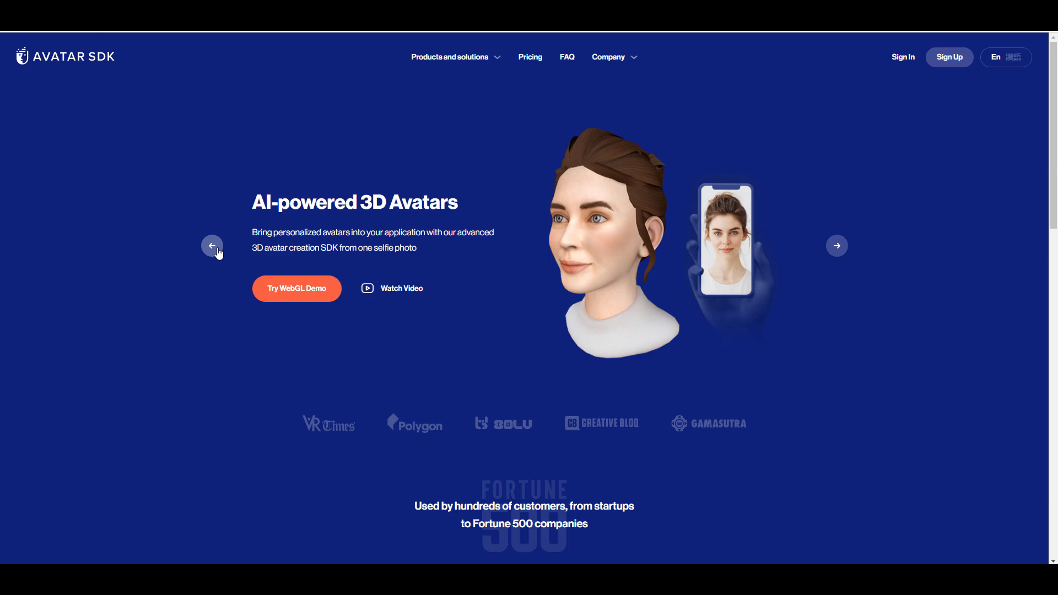
left_click(218, 254)
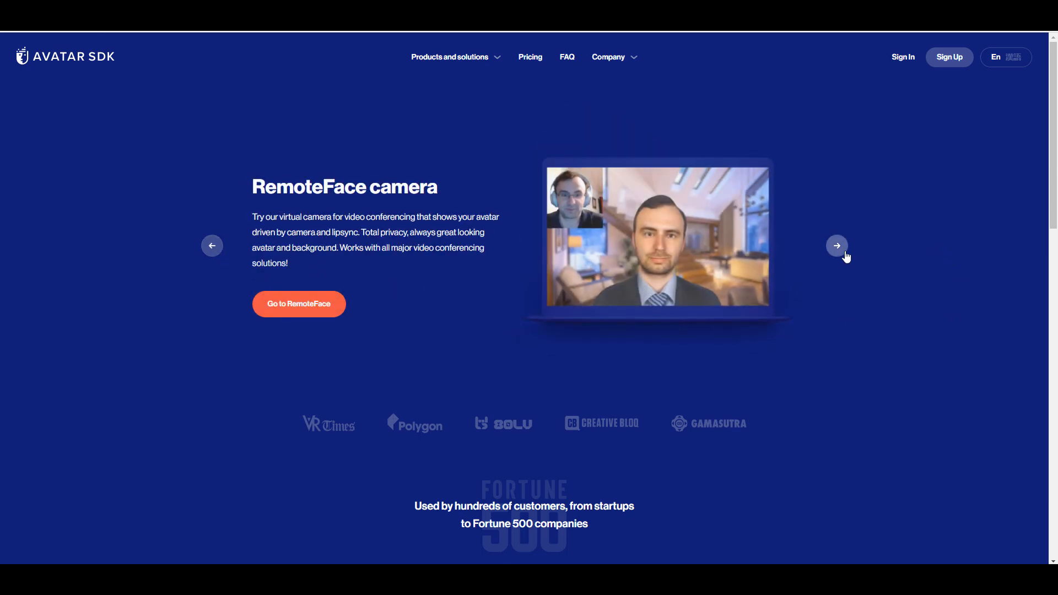
left_click(845, 252)
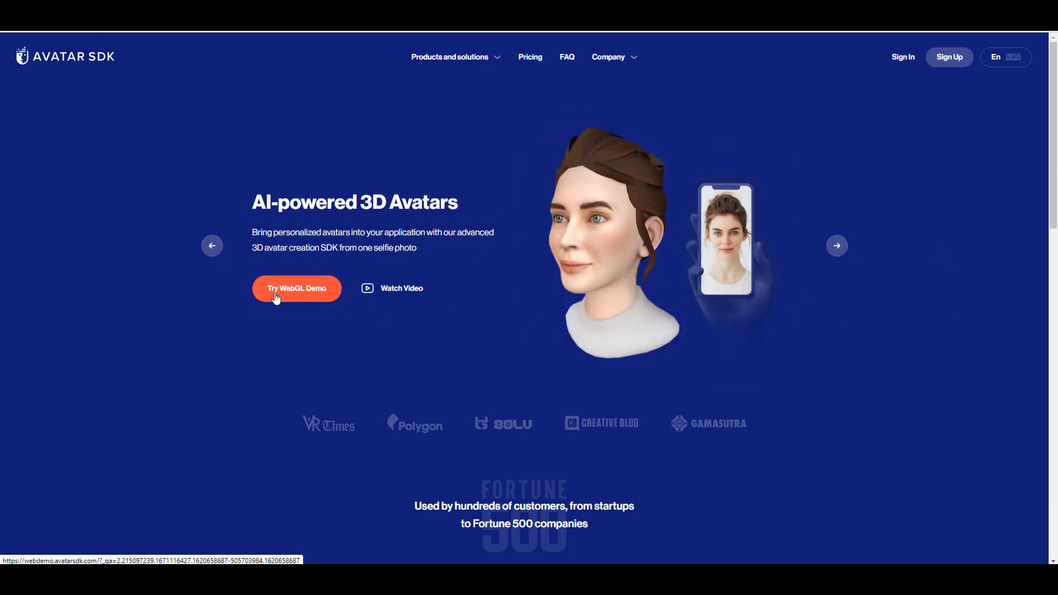
left_click(212, 245)
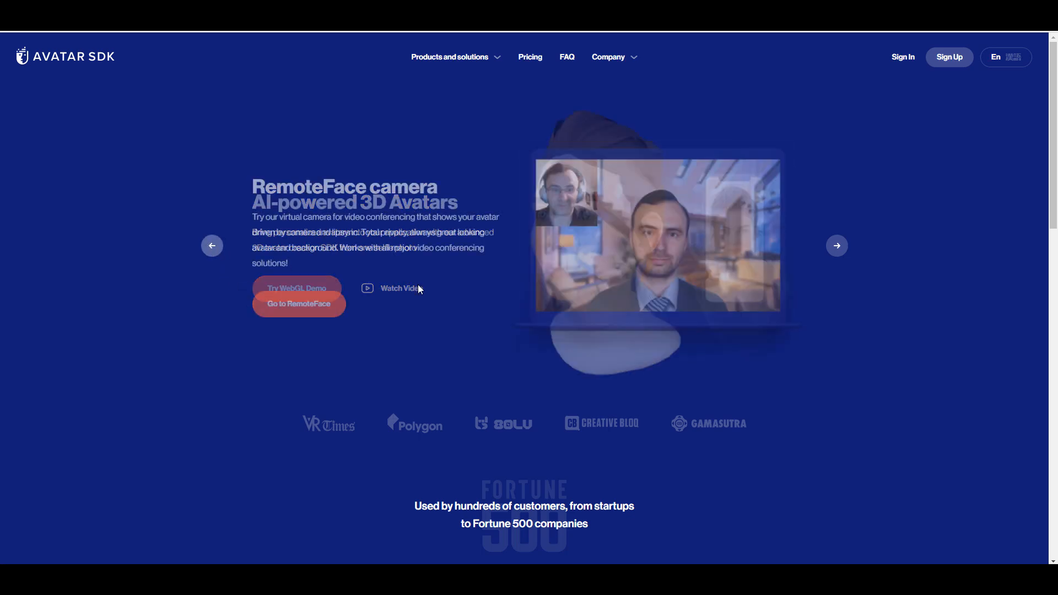
left_click(836, 245)
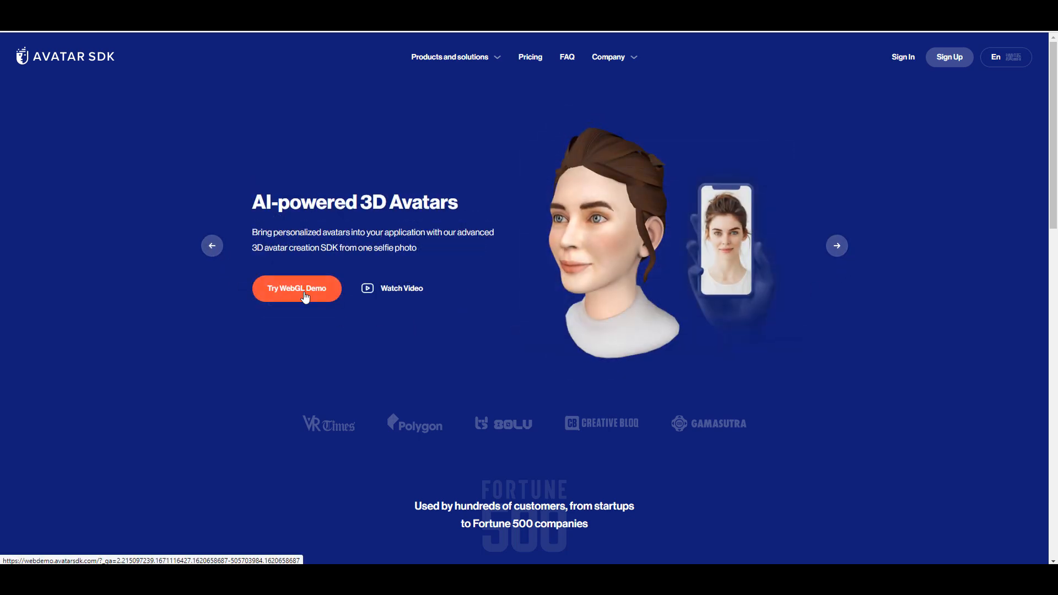
left_click(302, 289)
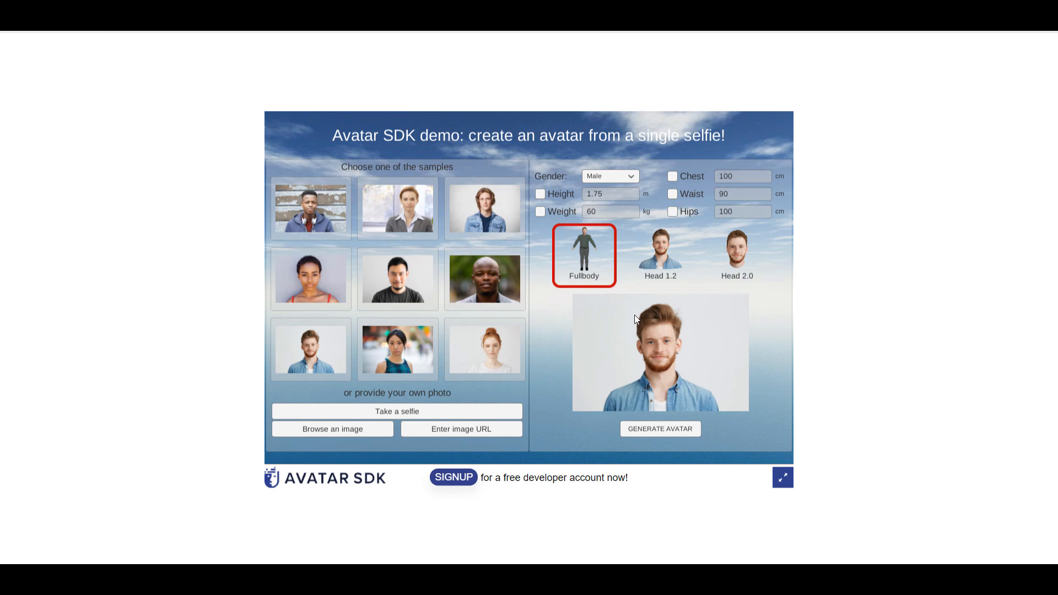
left_click(654, 259)
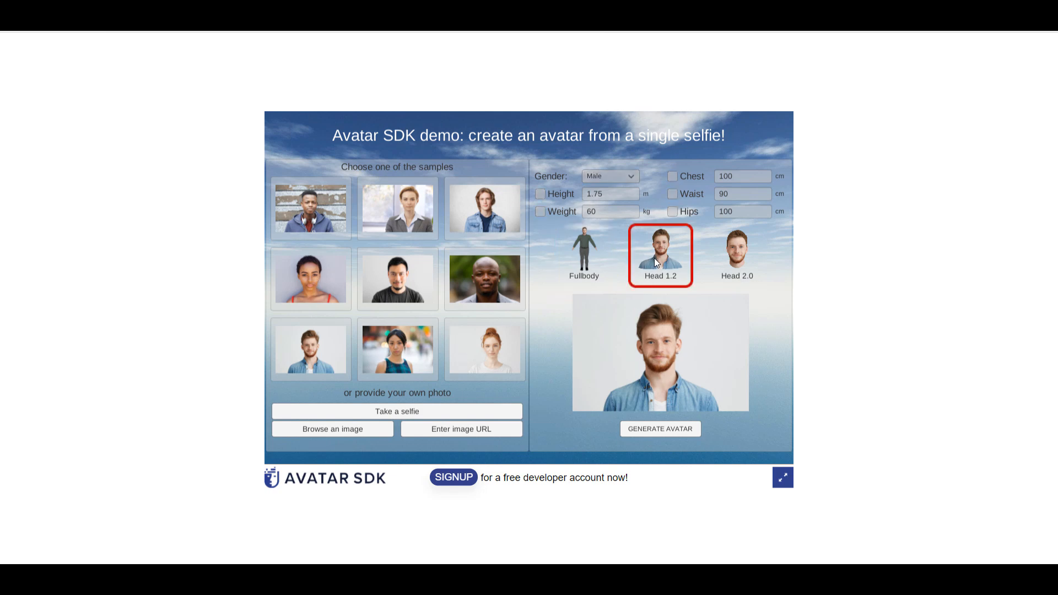
left_click(386, 412)
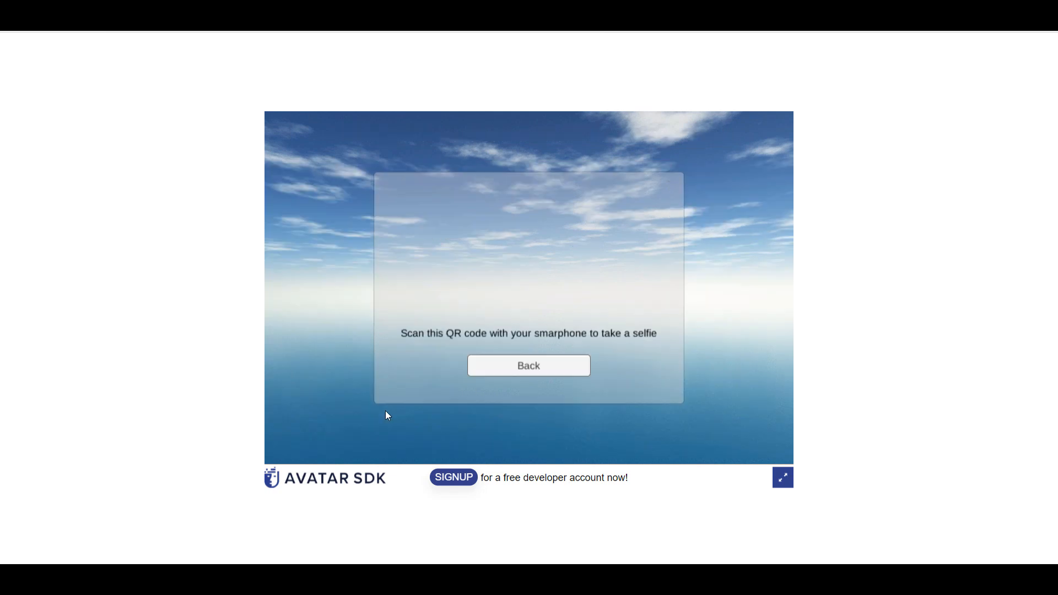
left_click(537, 373)
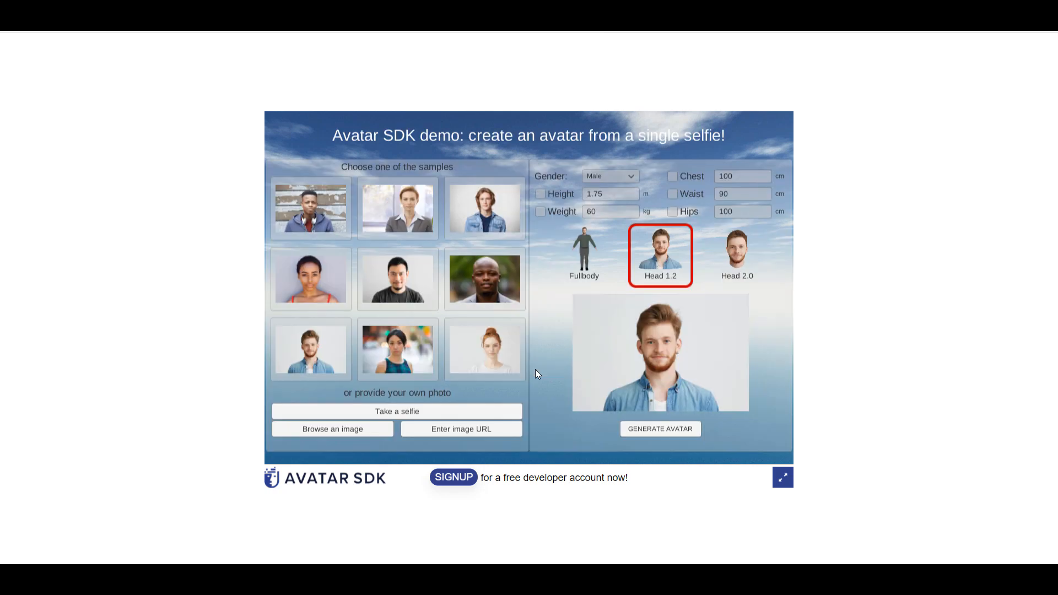
Load the local image passport.jpg as the avatar's source photo.
left_click(356, 430)
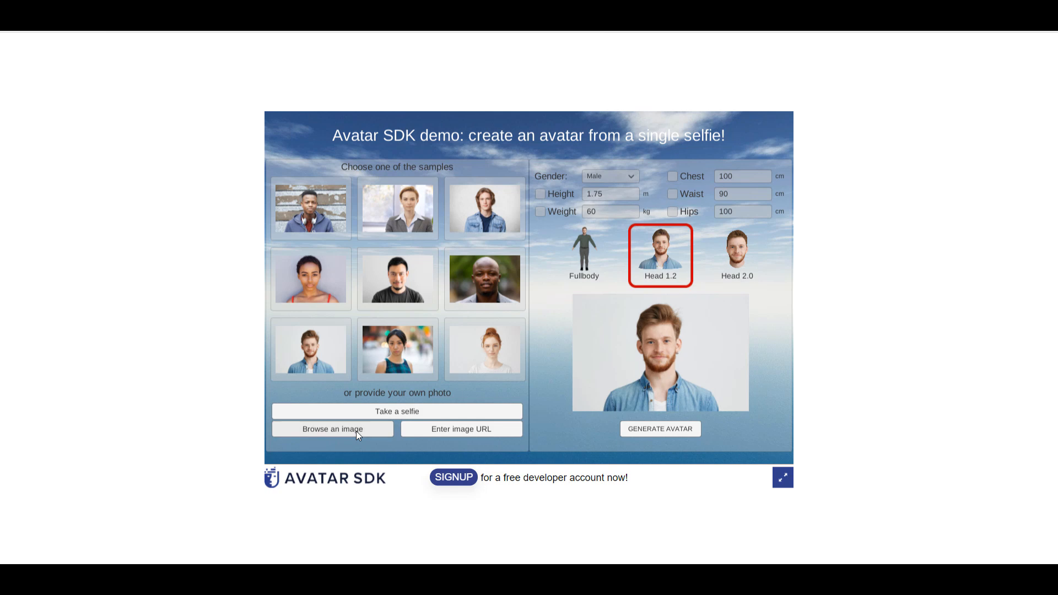
left_click(74, 101)
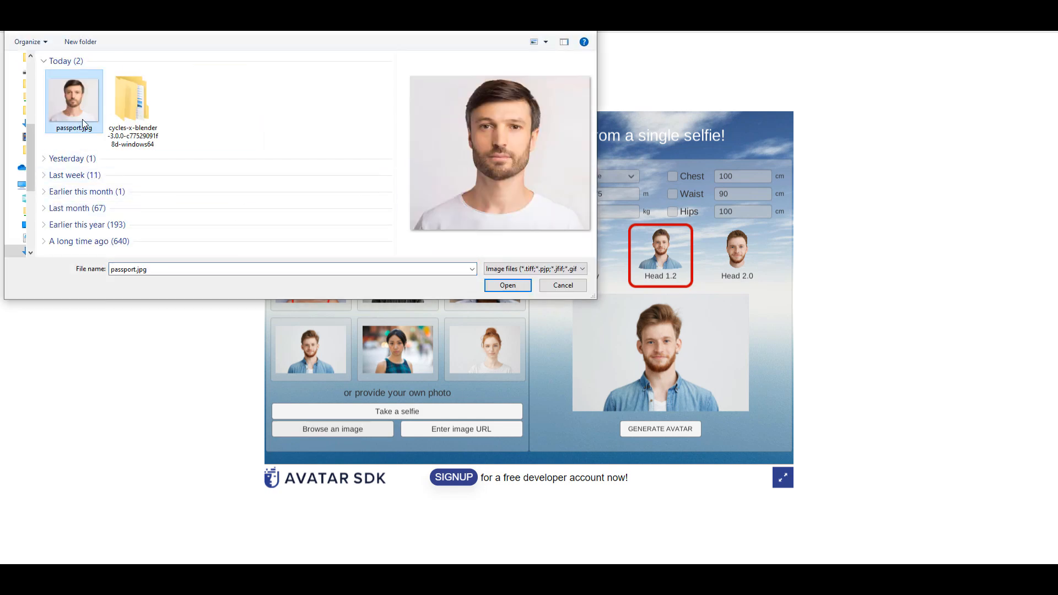
left_click(508, 285)
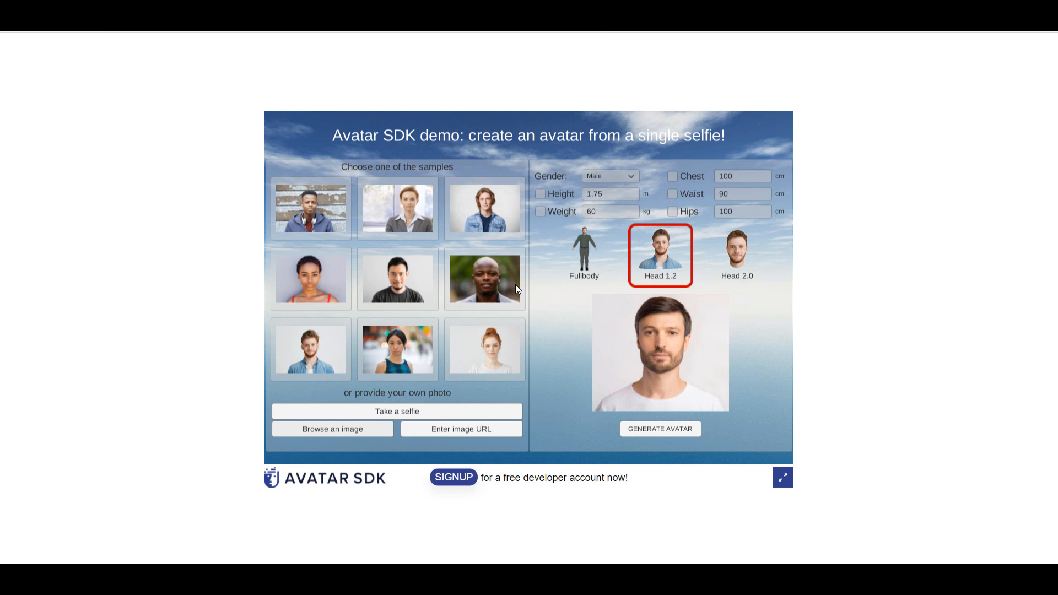
Choose the Head 2.0 avatar type and generate the avatar from the loaded photo.
left_click(735, 280)
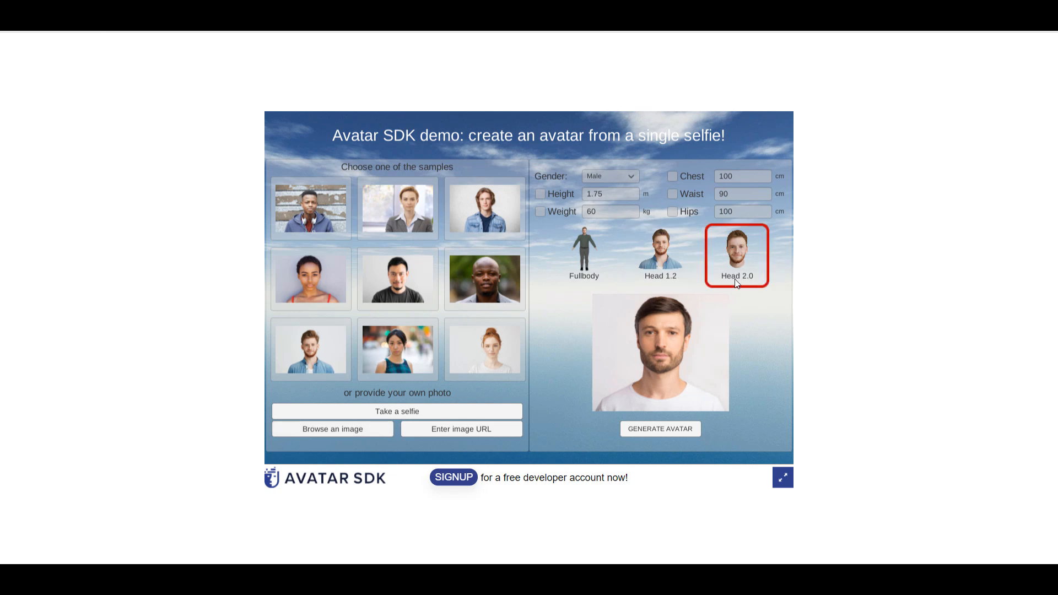
left_click(661, 266)
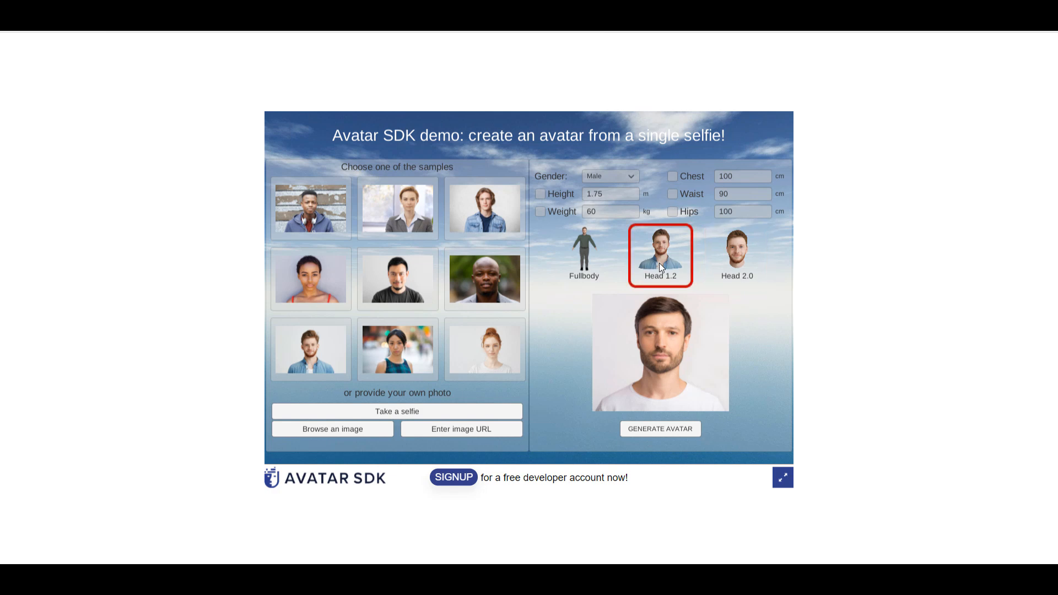
left_click(577, 272)
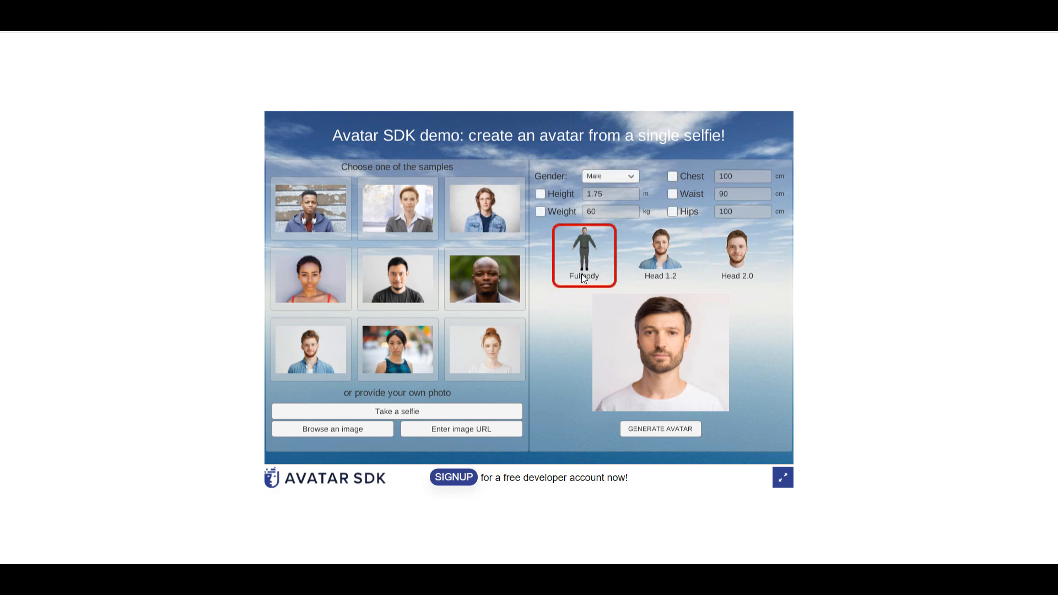
left_click(745, 246)
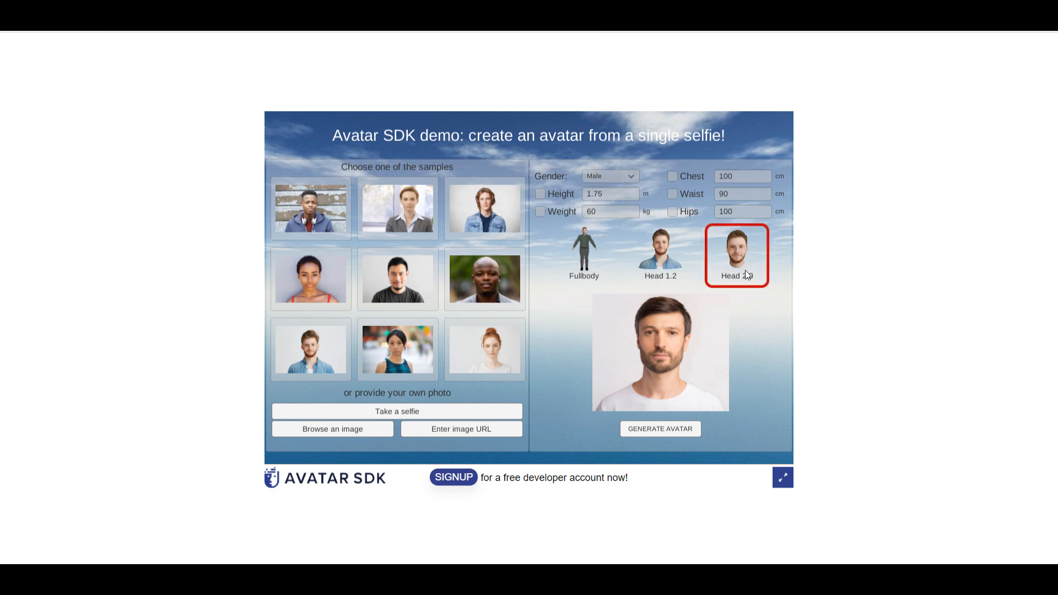
left_click(671, 433)
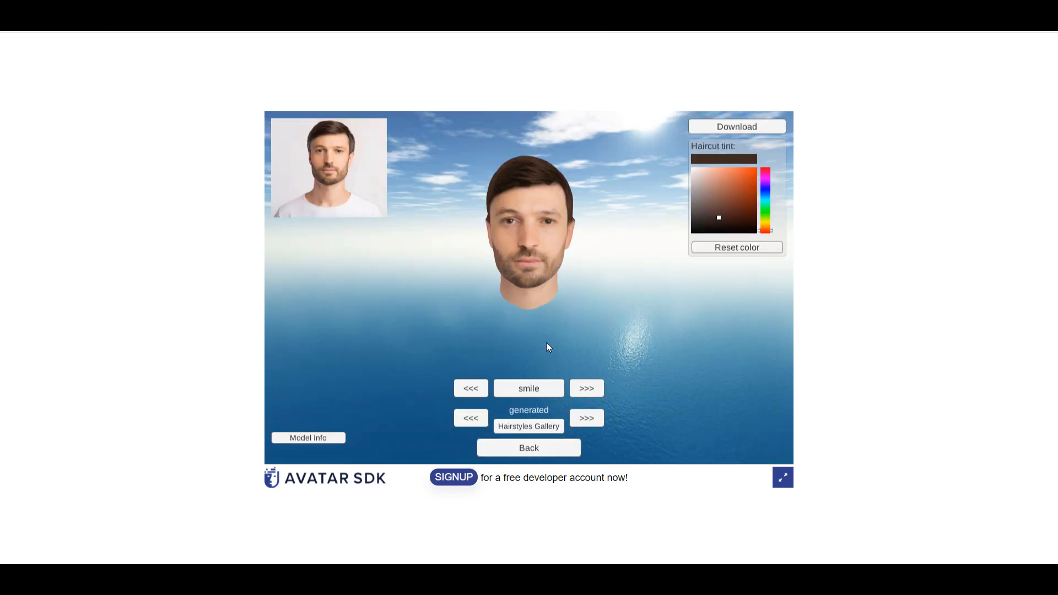
Show the generated avatar in full screen and cycle its facial animation selection from smile to kiss.
left_click_drag(576, 273, 797, 480)
left_click(783, 477)
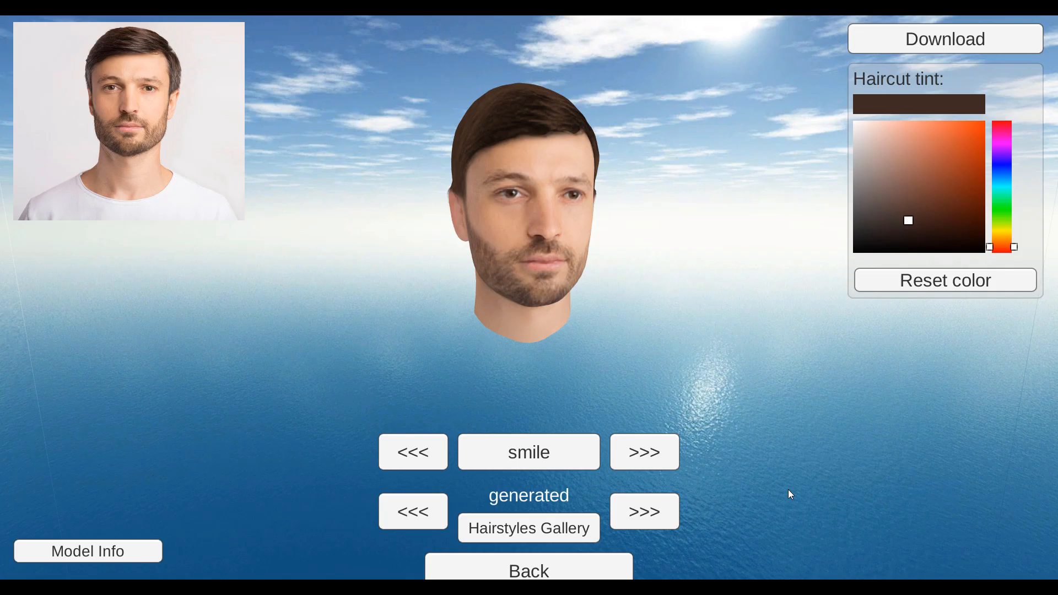
left_click(641, 457)
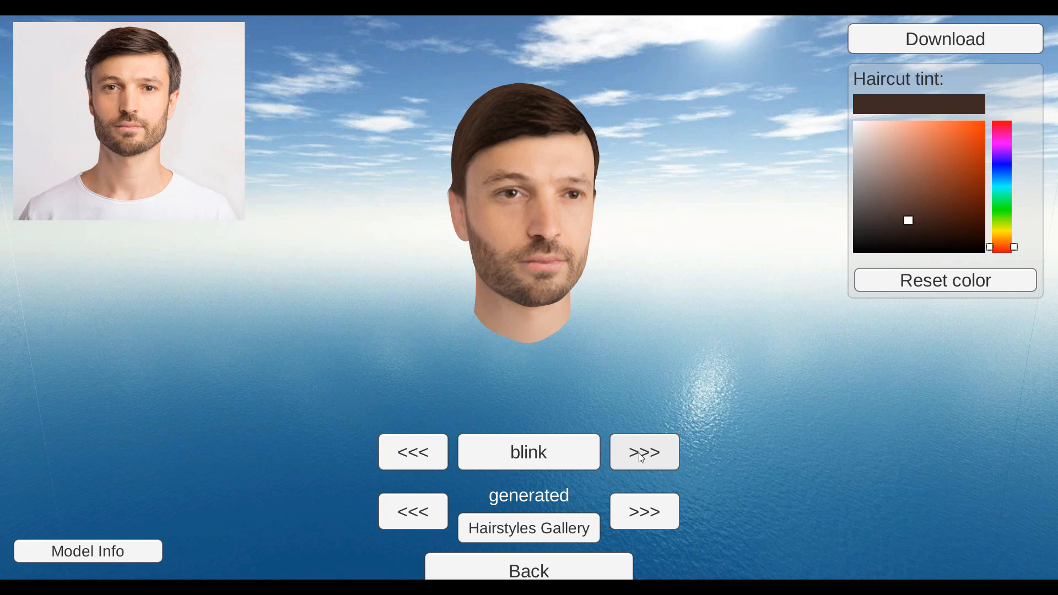
left_click(641, 457)
left_click(639, 453)
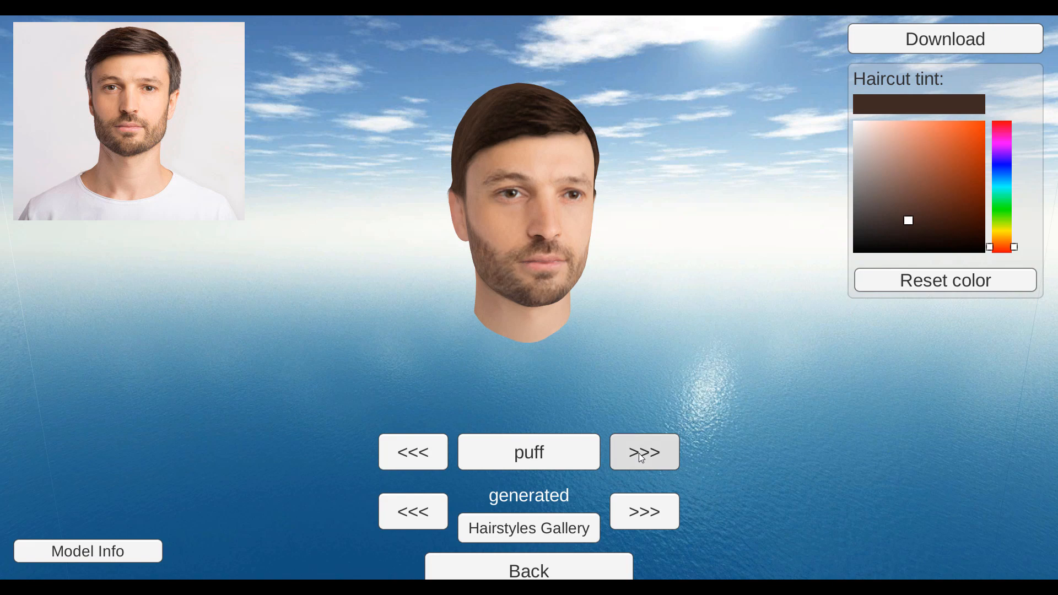
left_click(640, 453)
left_click(639, 453)
left_click(639, 453)
left_click(639, 453)
Examine the available haircuts throughout the Hairstyles Gallery, keeping the generated hairstyle.
left_click(563, 524)
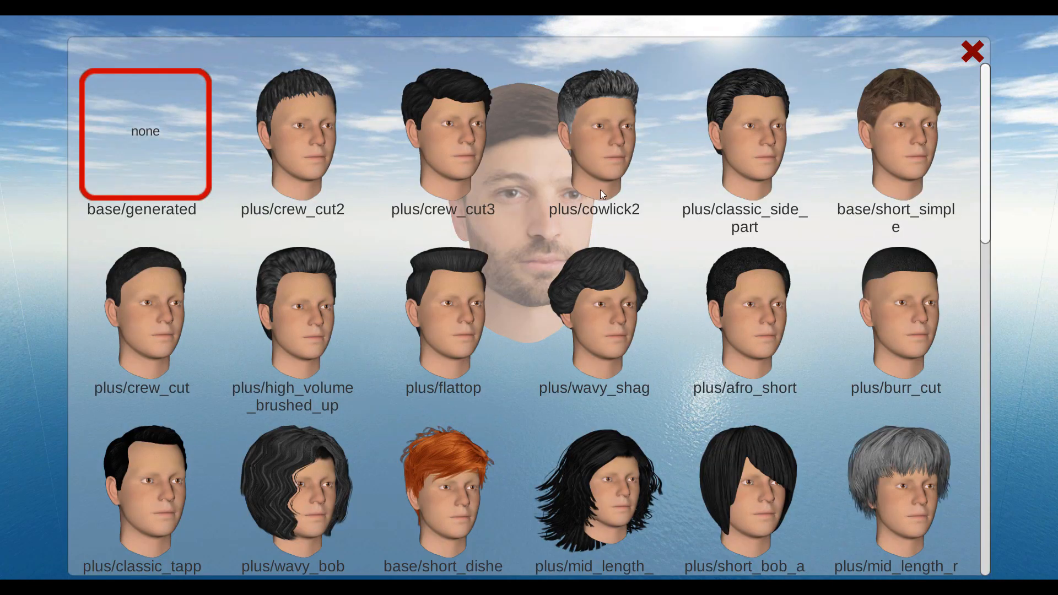
scroll(601, 177, "down", 2)
scroll(600, 177, "up", 2)
left_click(966, 51)
left_click_drag(640, 196, 640, 241)
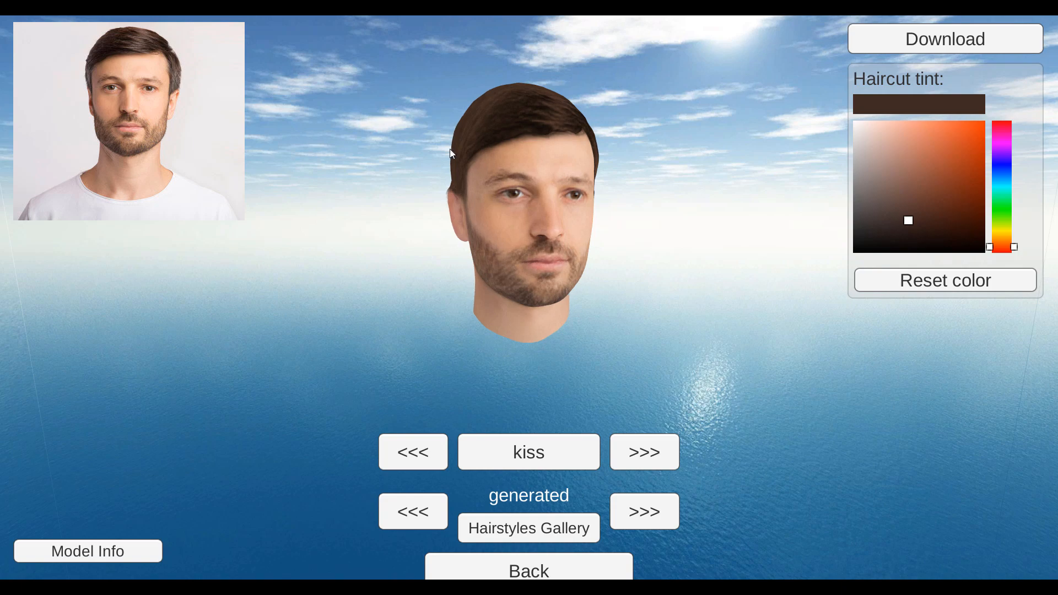
left_click(534, 530)
scroll(628, 364, "down", 5)
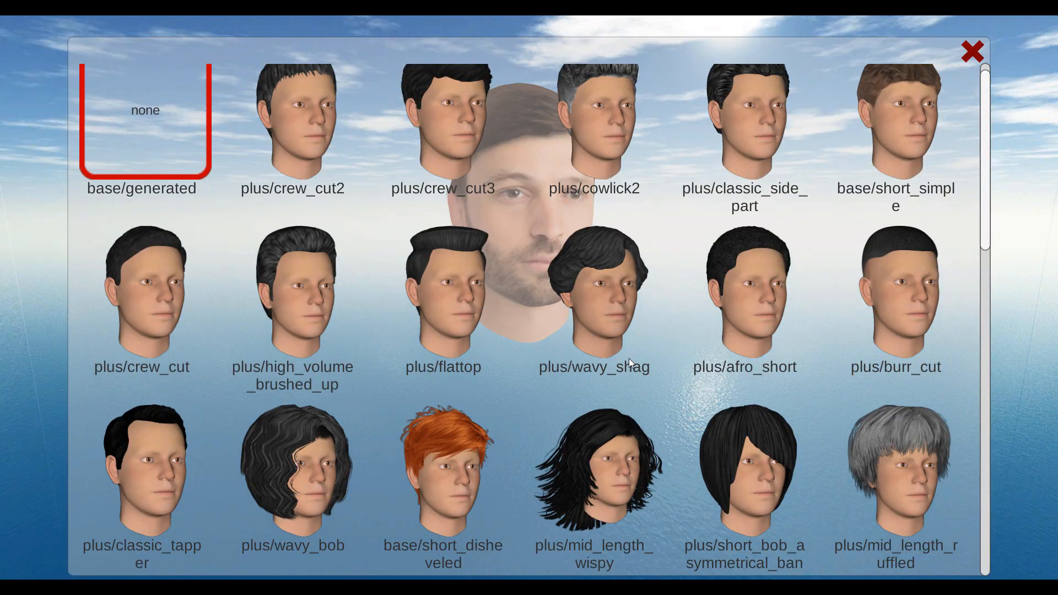
scroll(629, 361, "down", 10)
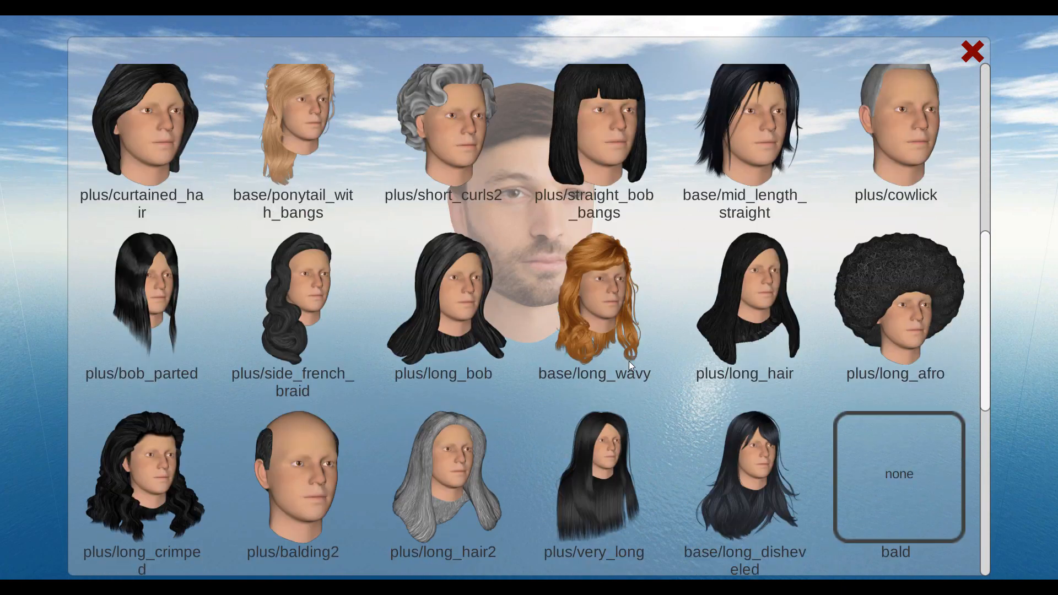
scroll(636, 398, "down", 1)
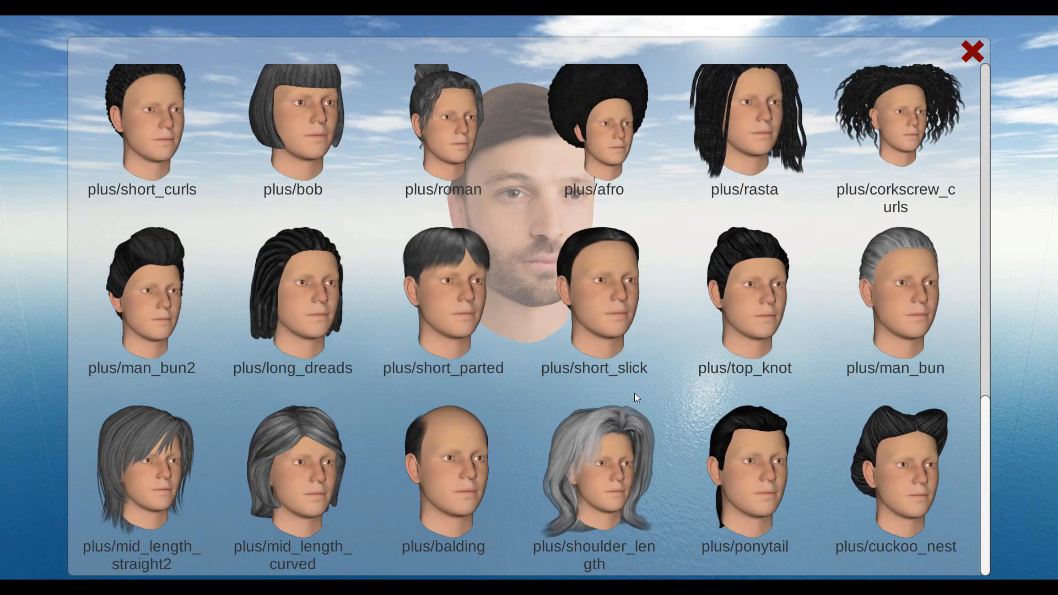
scroll(696, 456, "up", 10)
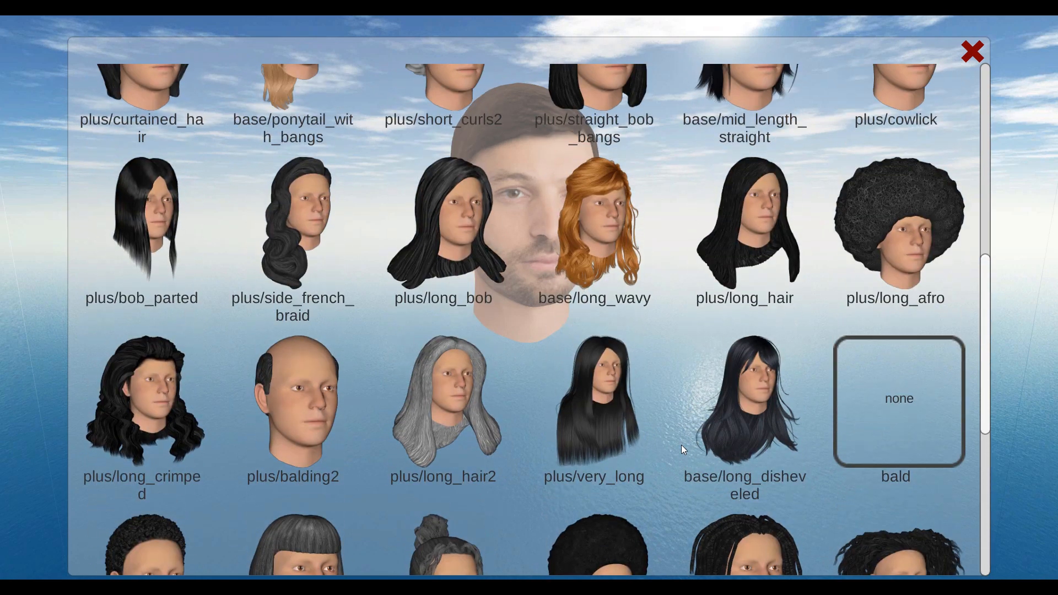
scroll(661, 438, "up", 8)
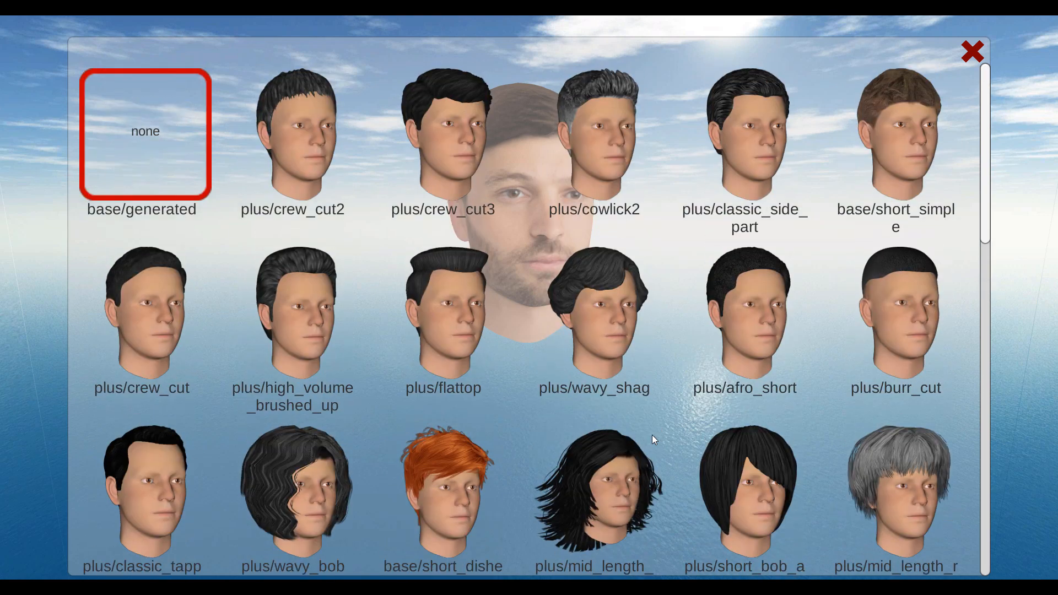
Apply the plus/crew_cut hairstyle to the avatar and darken its haircut tint slightly.
left_click(143, 309)
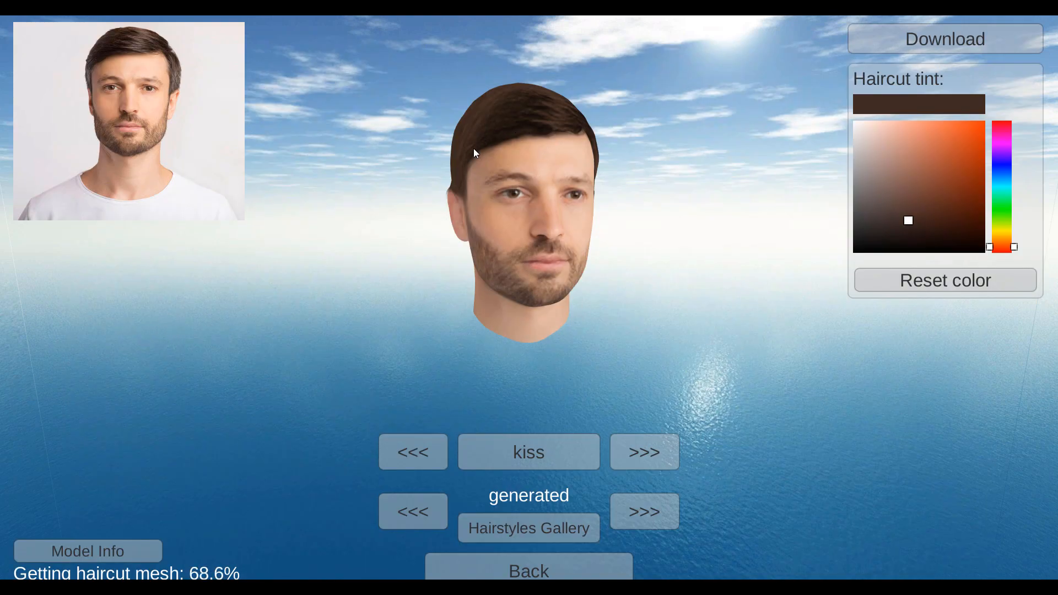
left_click_drag(669, 302, 768, 342)
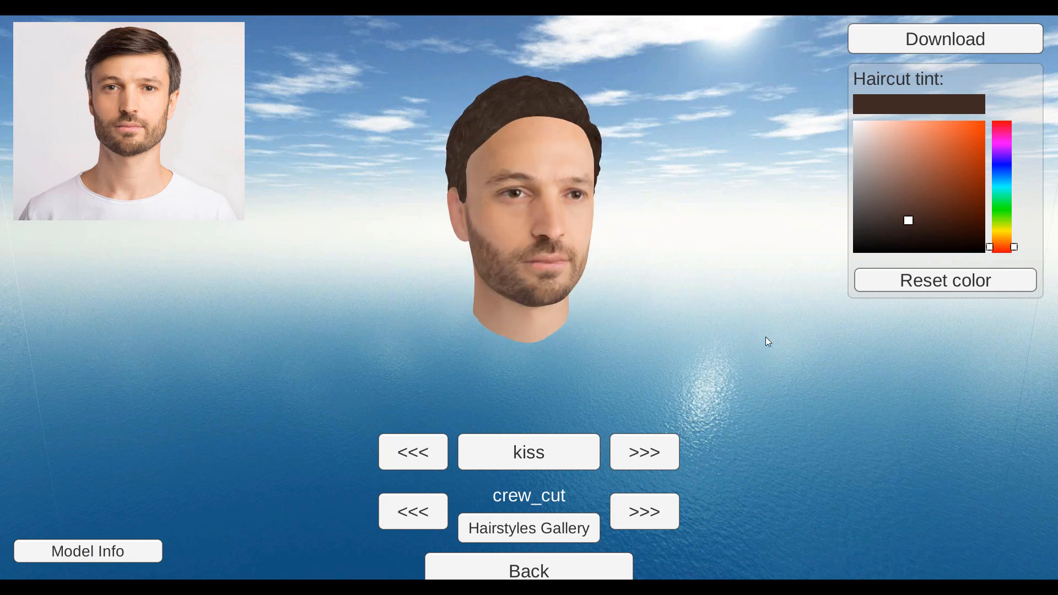
left_click_drag(924, 226, 908, 234)
left_click_drag(539, 306, 137, 555)
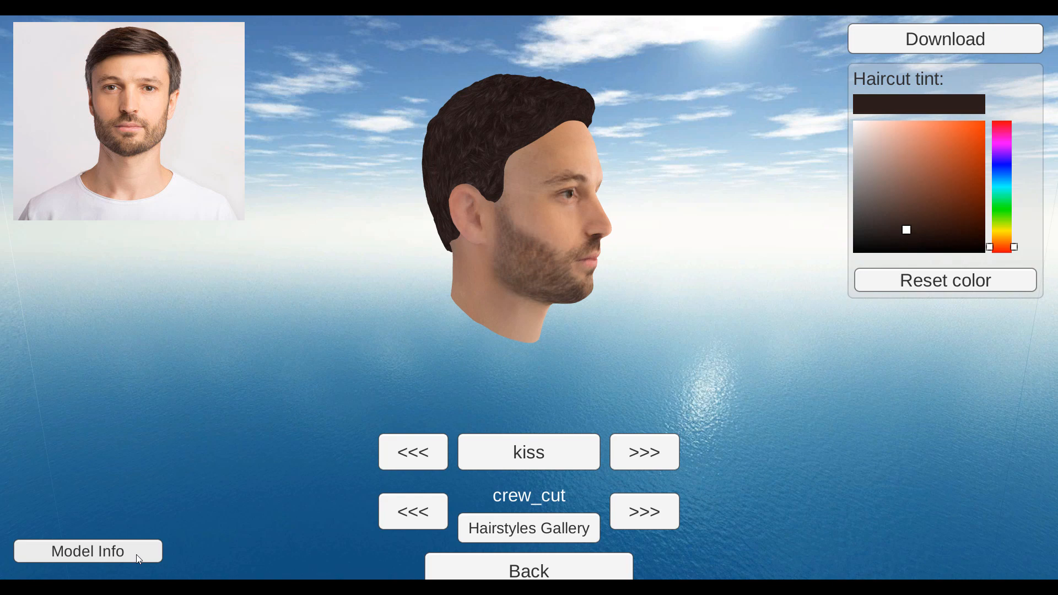
Check the avatar's model info and leave the full-screen view.
left_click(136, 554)
left_click(137, 554)
key("Escape")
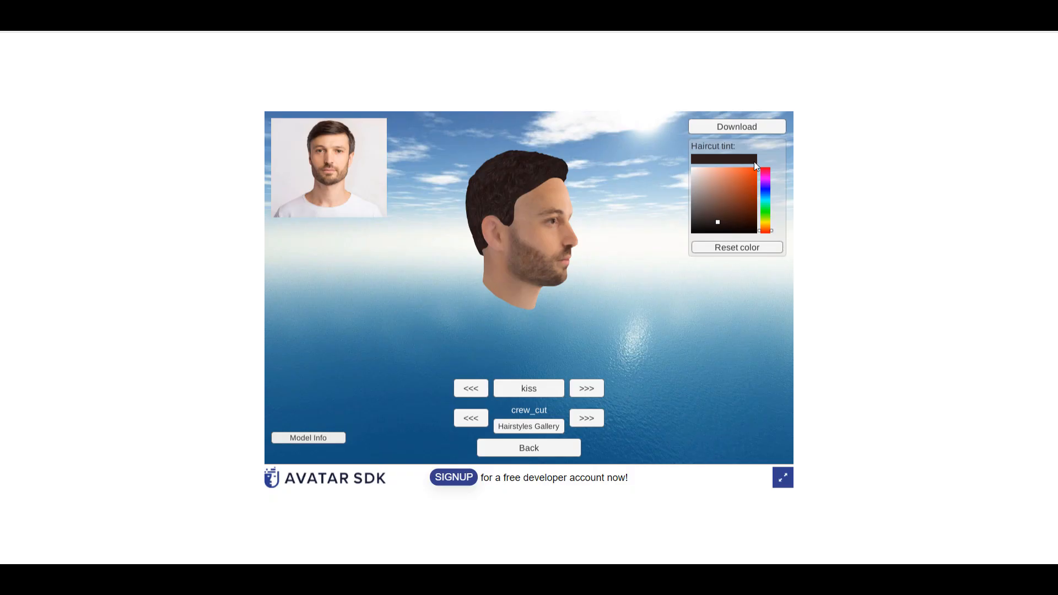
Request the Head 2.0 avatar's download and review the trial terms of the Plus (Annual) plan.
left_click(732, 128)
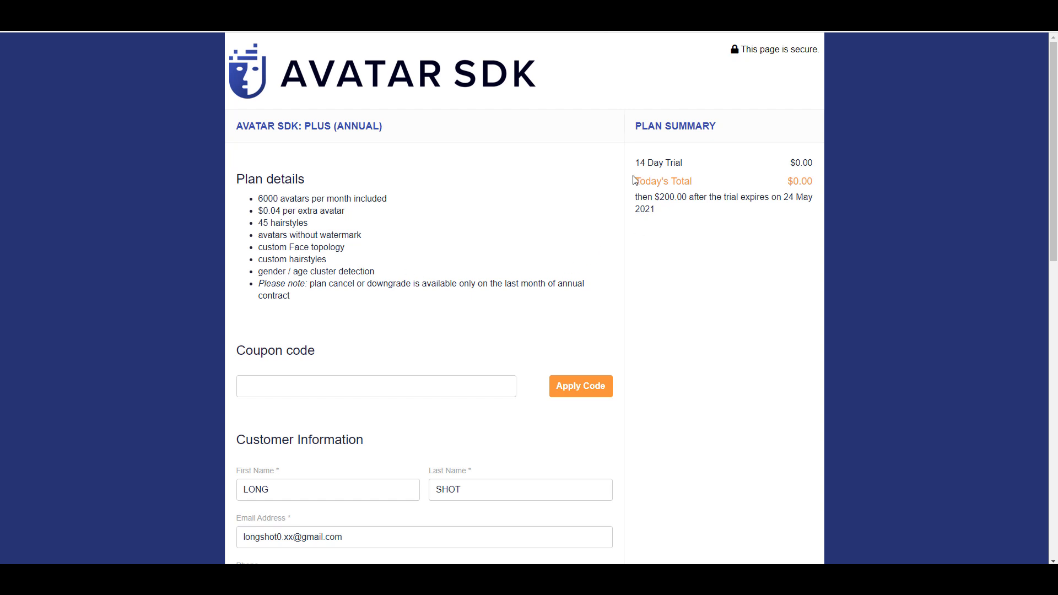
left_click_drag(635, 166, 694, 170)
left_click(573, 201)
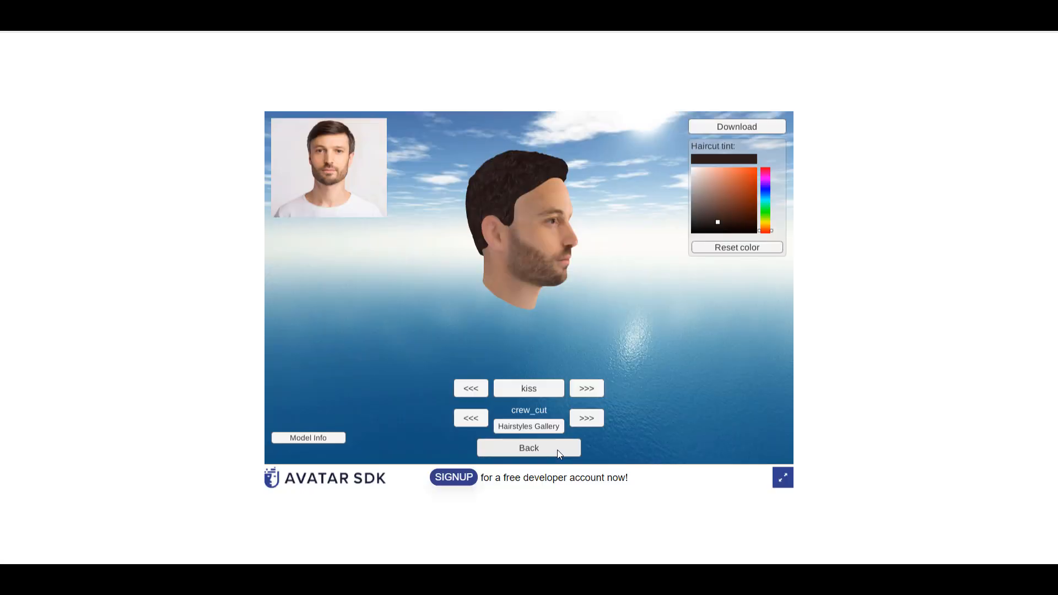
Return to the avatar setup and generate a Head 1.2 avatar from the loaded photo.
left_click(557, 453)
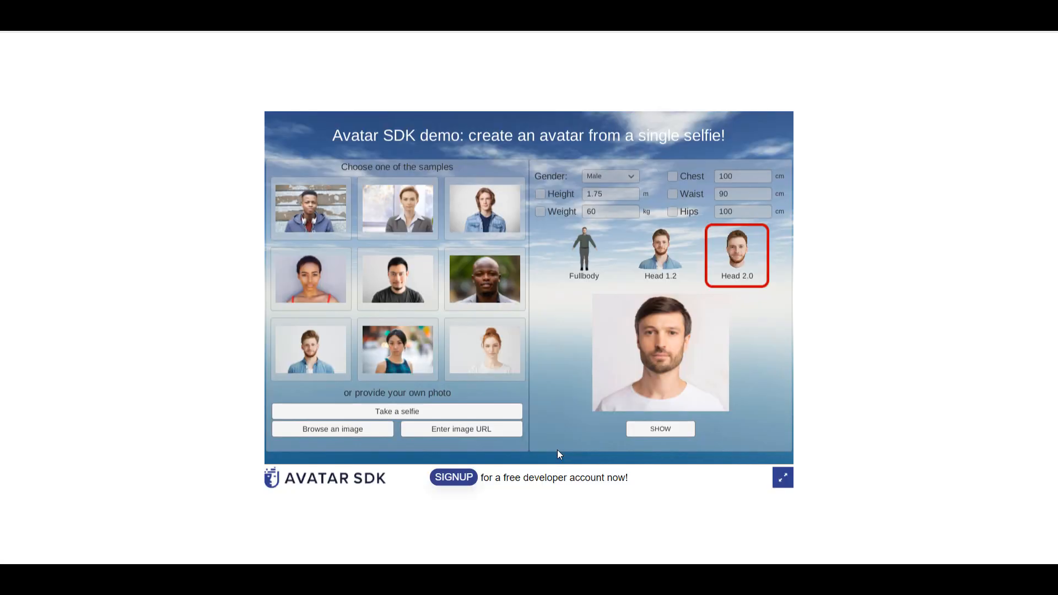
left_click(660, 267)
left_click(666, 429)
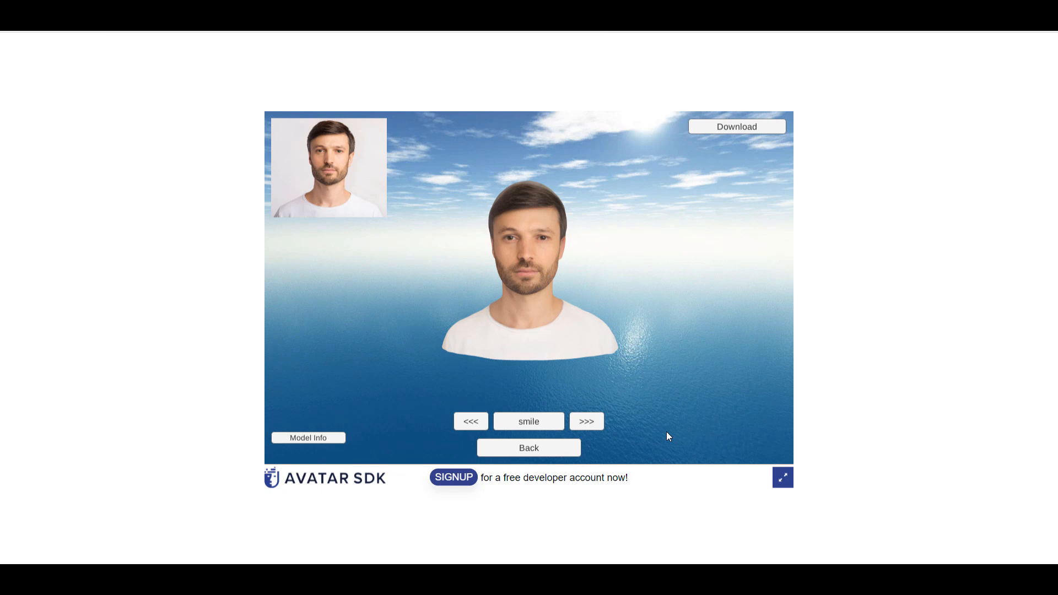
Download the Head 1.2 avatar's model and return to the avatar setup.
left_click_drag(523, 339, 385, 350)
left_click_drag(568, 207, 484, 289)
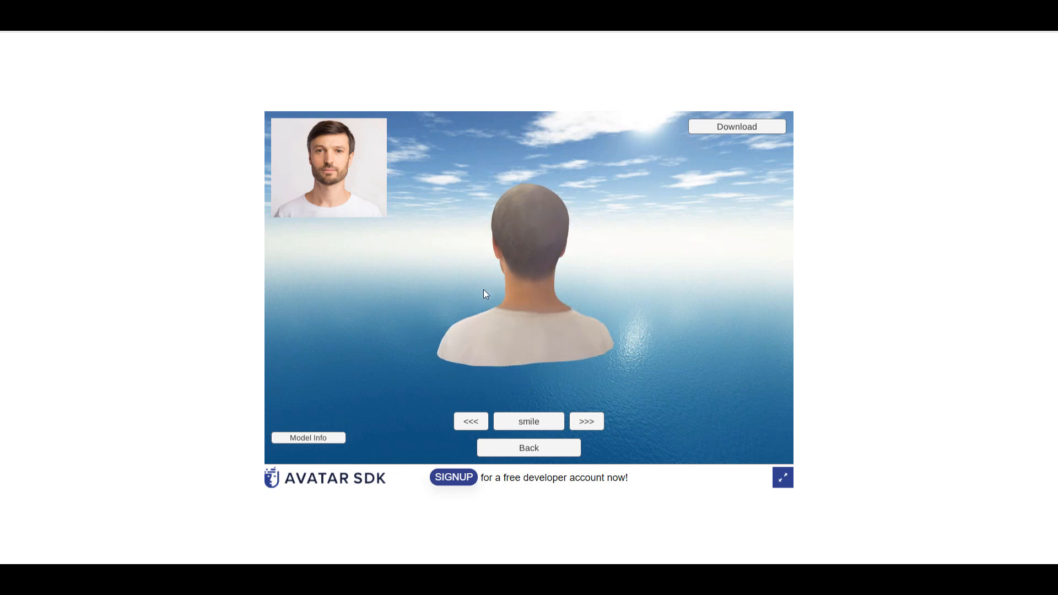
left_click_drag(552, 243, 676, 317)
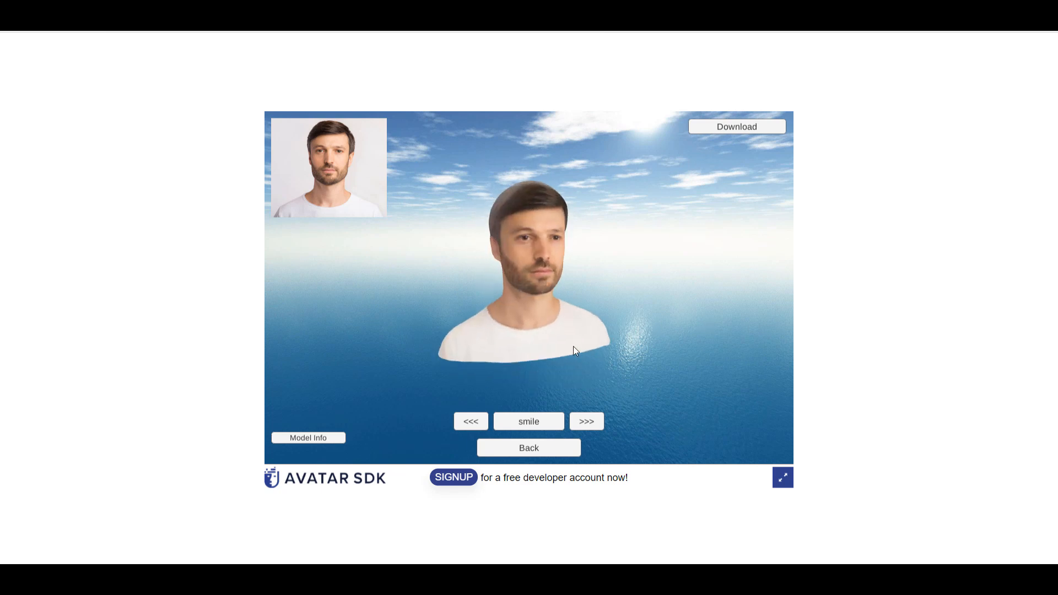
left_click_drag(573, 346, 629, 348)
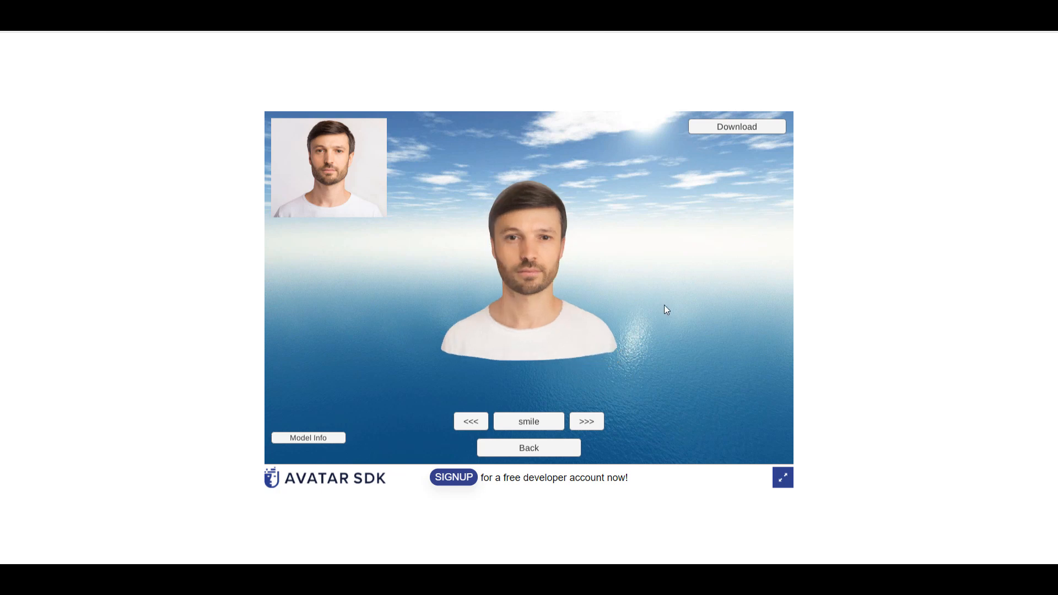
left_click(719, 132)
left_click(561, 450)
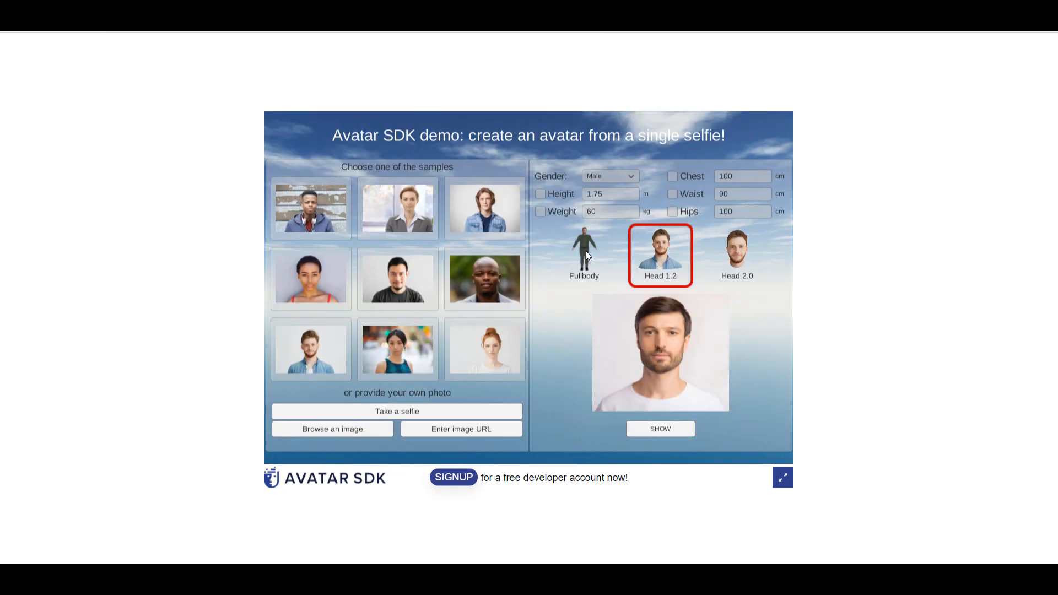
Choose the Fullbody avatar type and confirm bald as the full-body avatar's hairstyle selection.
left_click(586, 250)
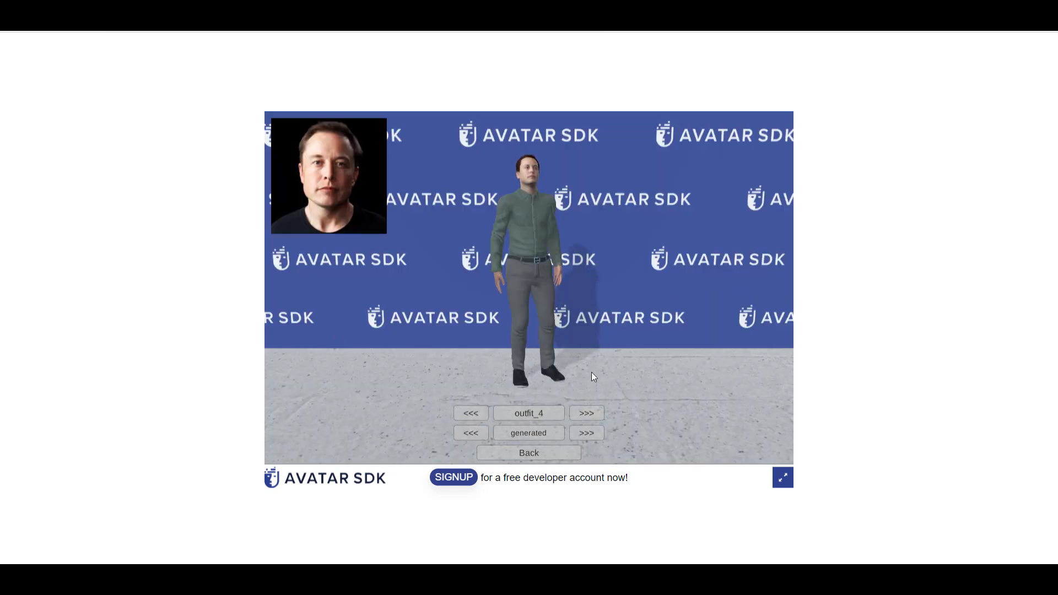
left_click(524, 432)
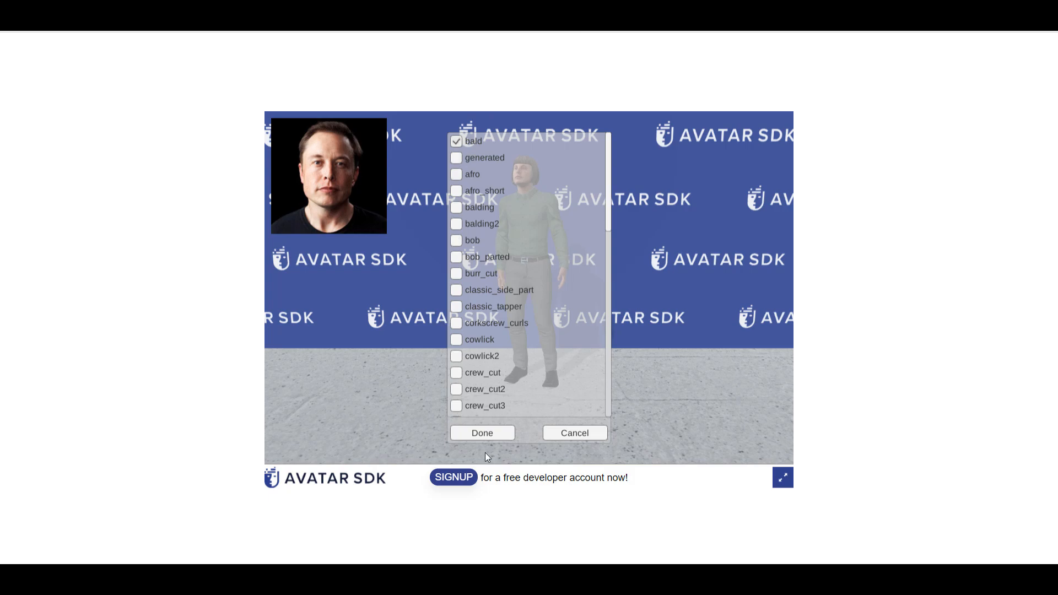
left_click(482, 435)
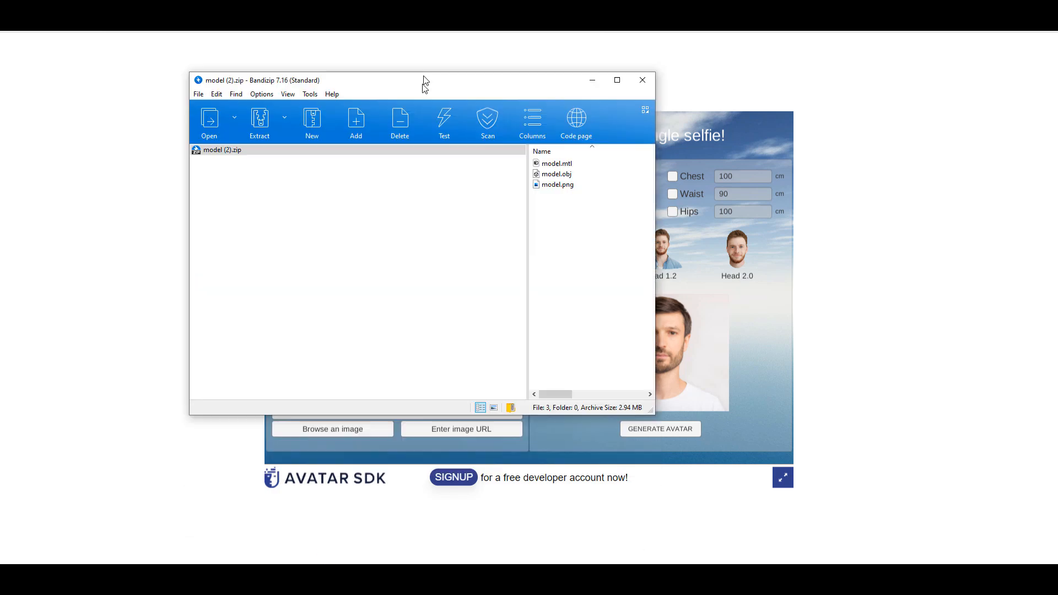
Maximize the Bandizip window of model (2).zip and examine the model.png texture in an enlarged preview.
left_click_drag(422, 83, 479, 99)
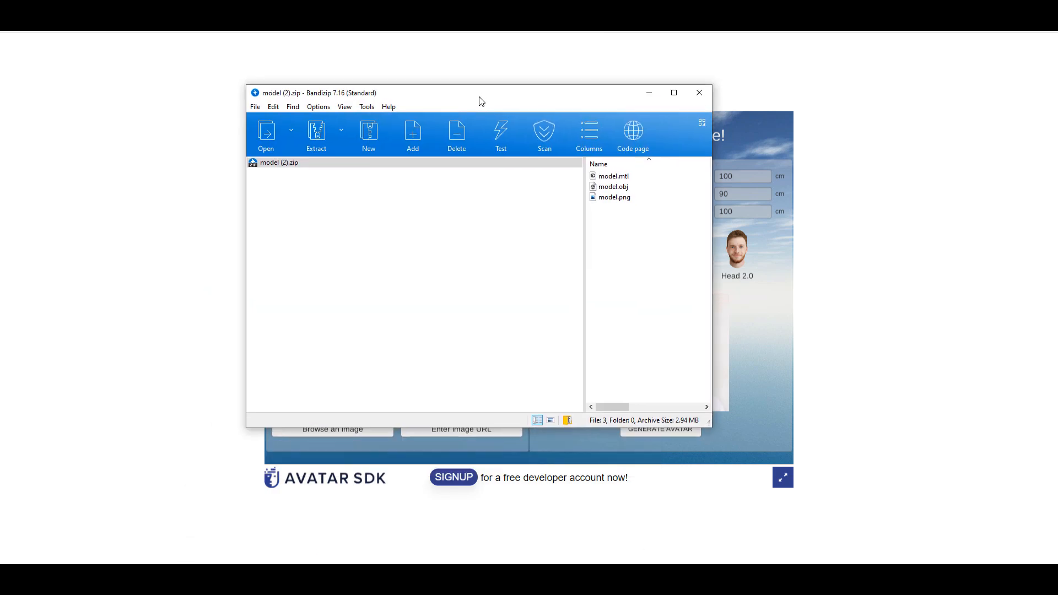
double_click(479, 99)
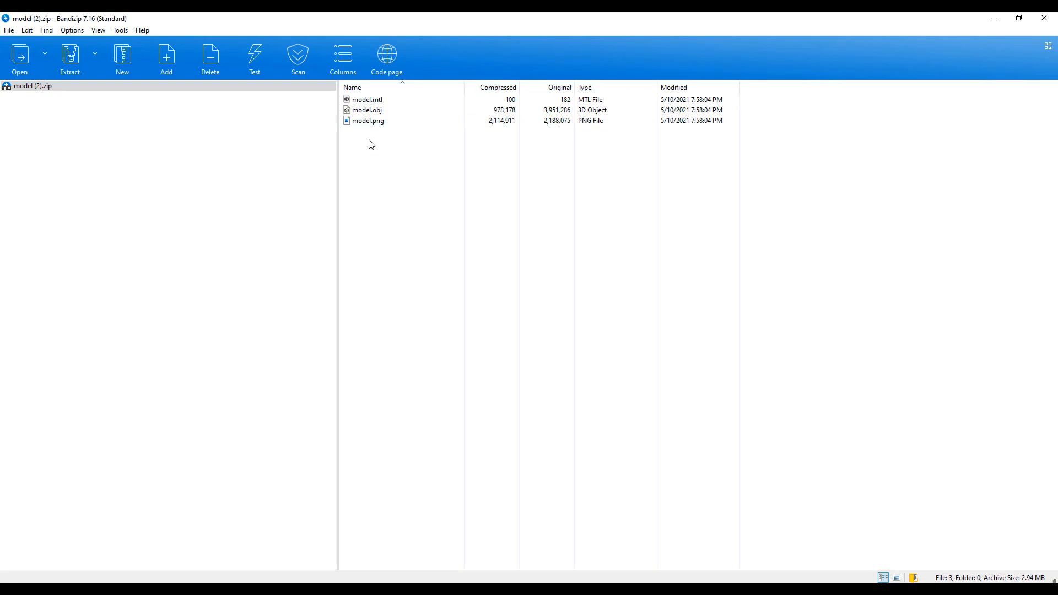
left_click(378, 123)
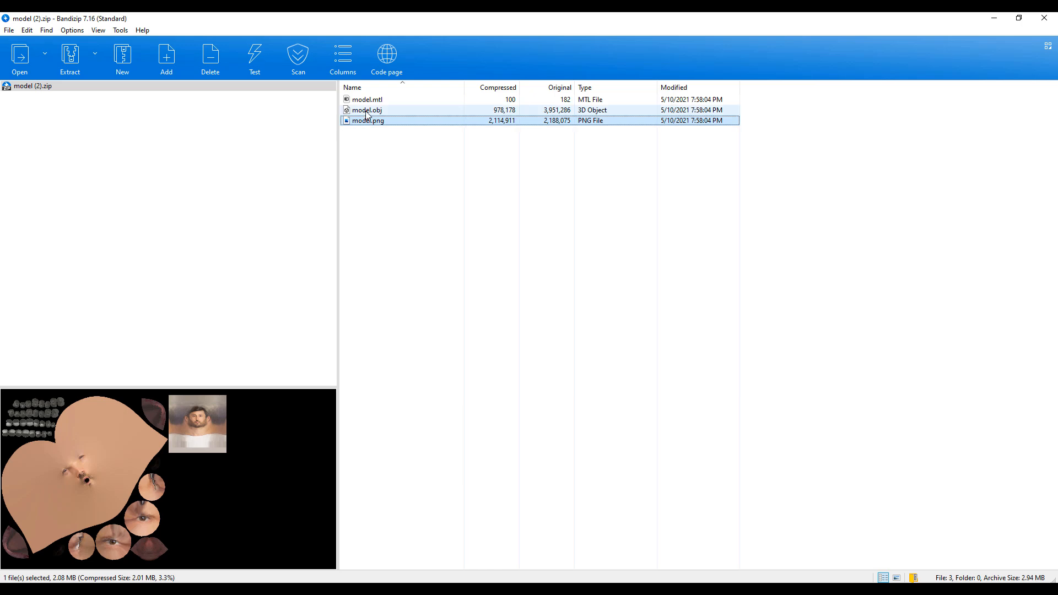
left_click(364, 113)
left_click(370, 123)
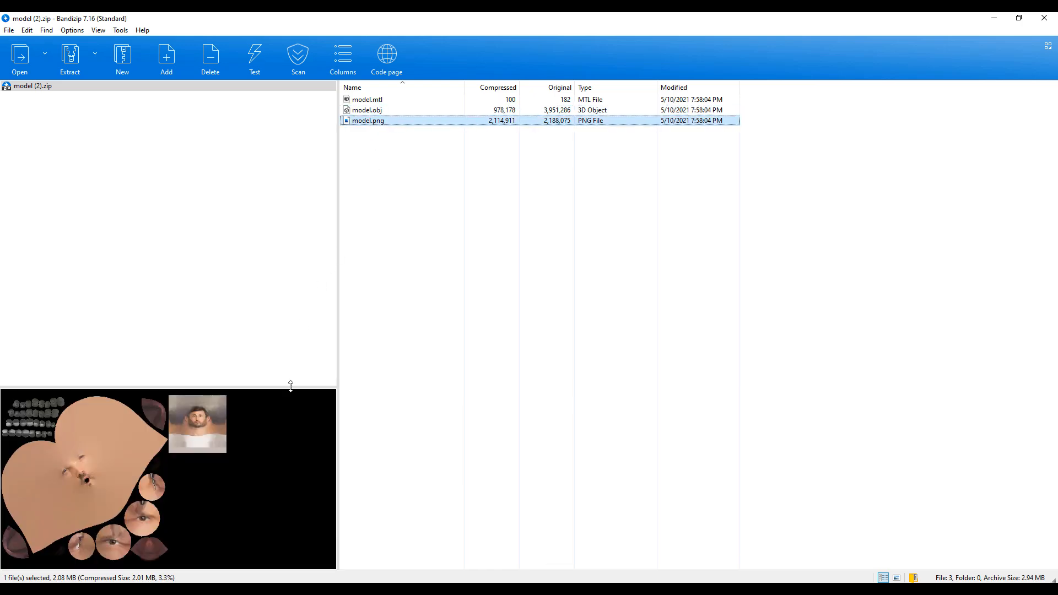
left_click_drag(290, 386, 305, 208)
left_click_drag(338, 270, 663, 278)
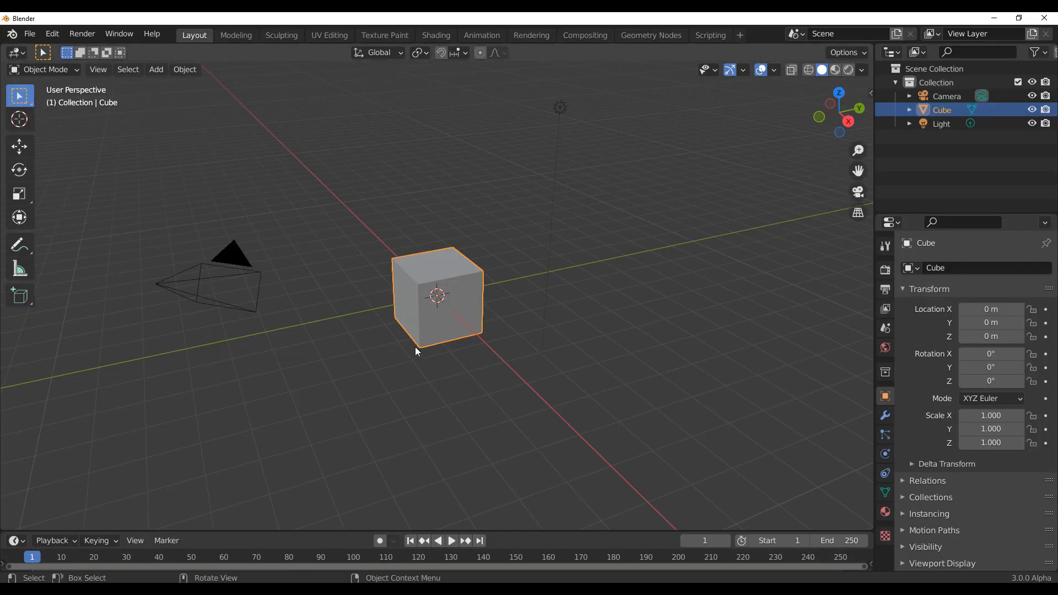
In Blender, replace the default cube with the imported avatar model and display it in rendered shading.
key("Delete")
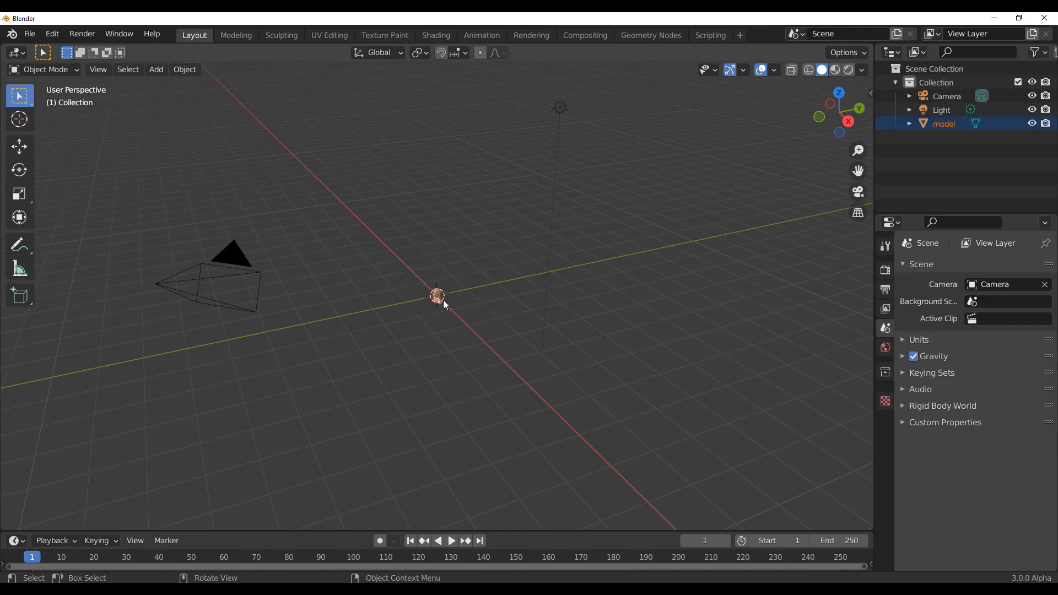
key("KP_Decimal")
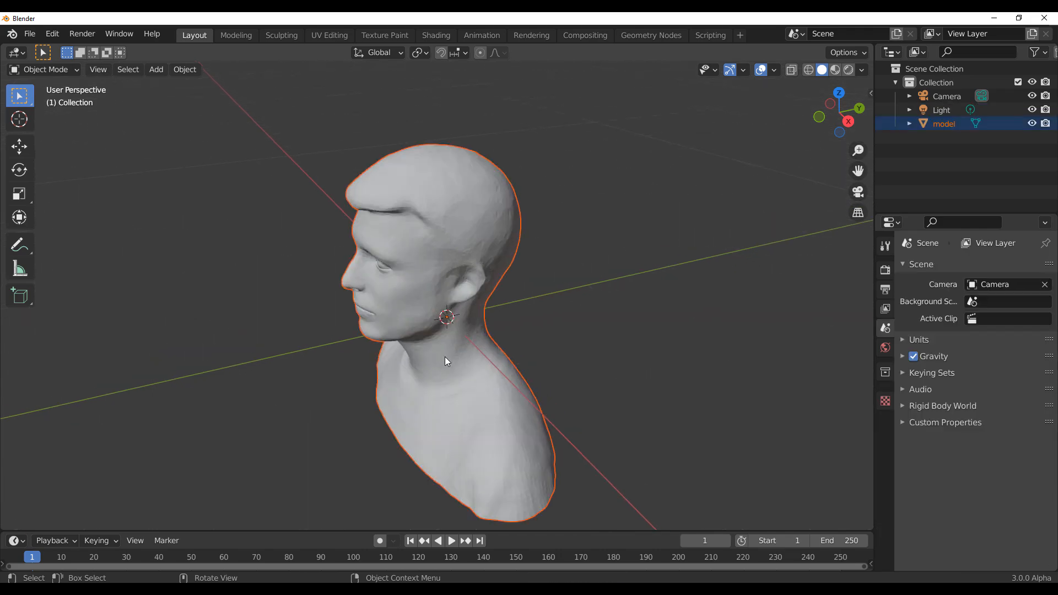
middle_click_drag(444, 356, 438, 385)
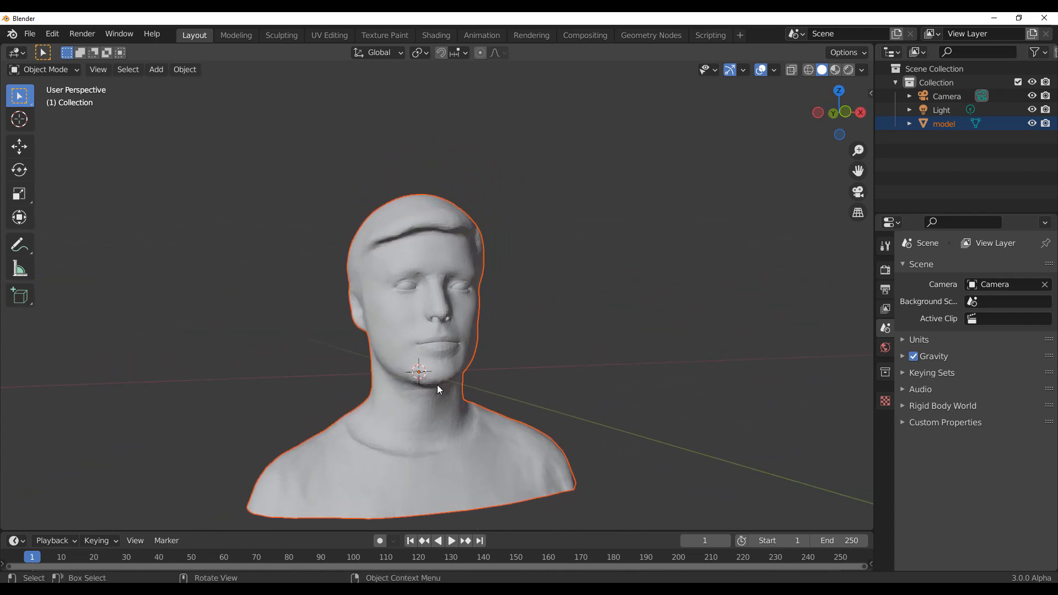
mouse_move(569, 355)
middle_mouse_down()
mouse_move(488, 370)
mouse_move(558, 366)
middle_mouse_up()
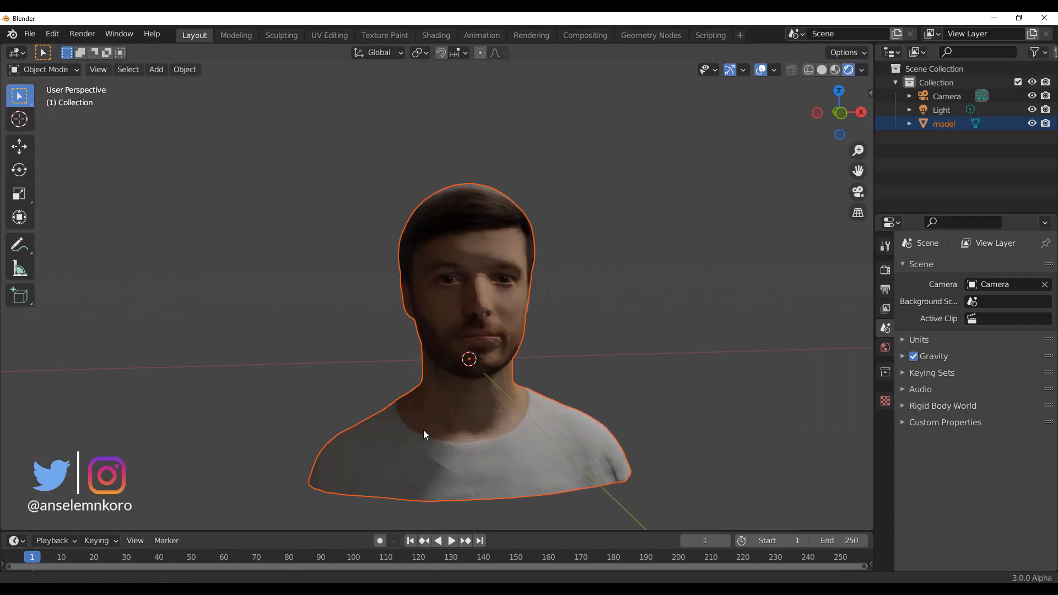
Scale the bust up uniformly and raise it along the Z axis to rest on the grid plane.
scroll(392, 408, "down", 3)
scroll(417, 405, "up", 1)
scroll(454, 353, "down", 5)
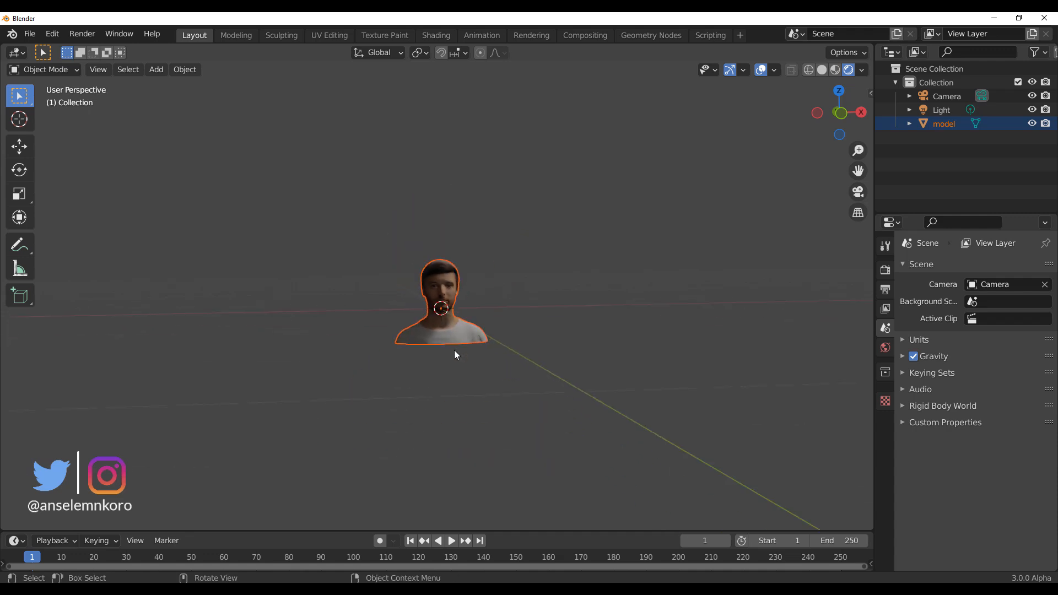
key("s")
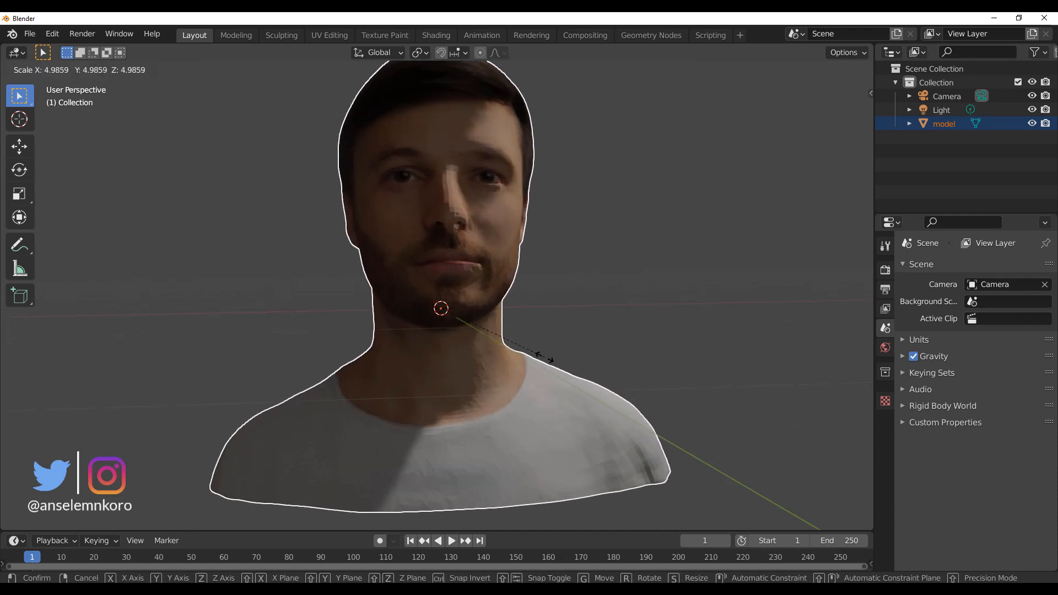
left_click(601, 286)
scroll(601, 287, "down", 6)
left_click(19, 146)
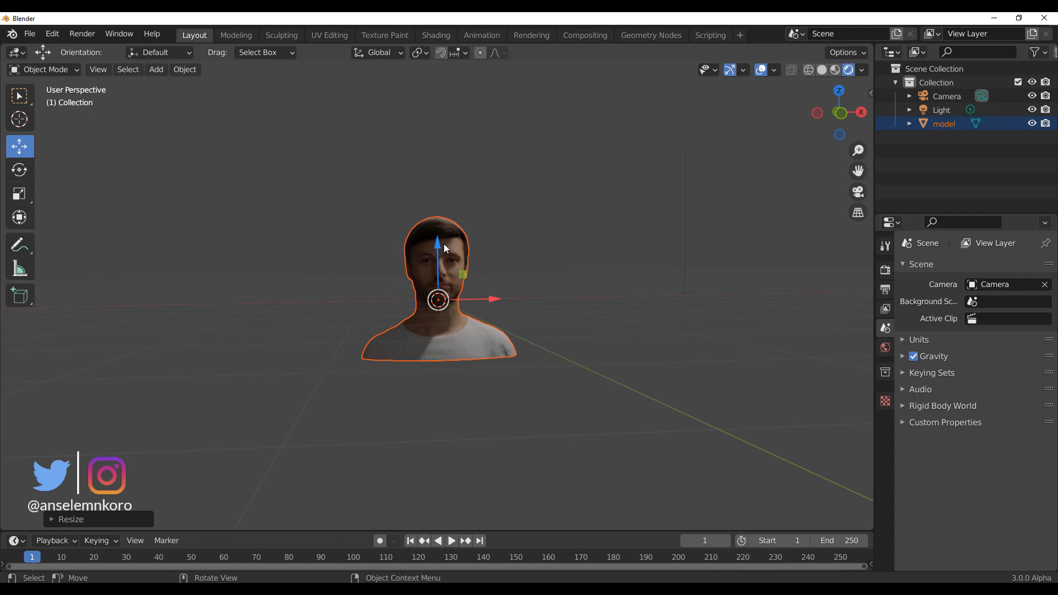
left_click_drag(444, 244, 448, 189)
Duplicate the light and place the copy in front of the bust at about X -3.51 m, Y -3.63 m, Z 3.28 m.
scroll(449, 190, "down", 8)
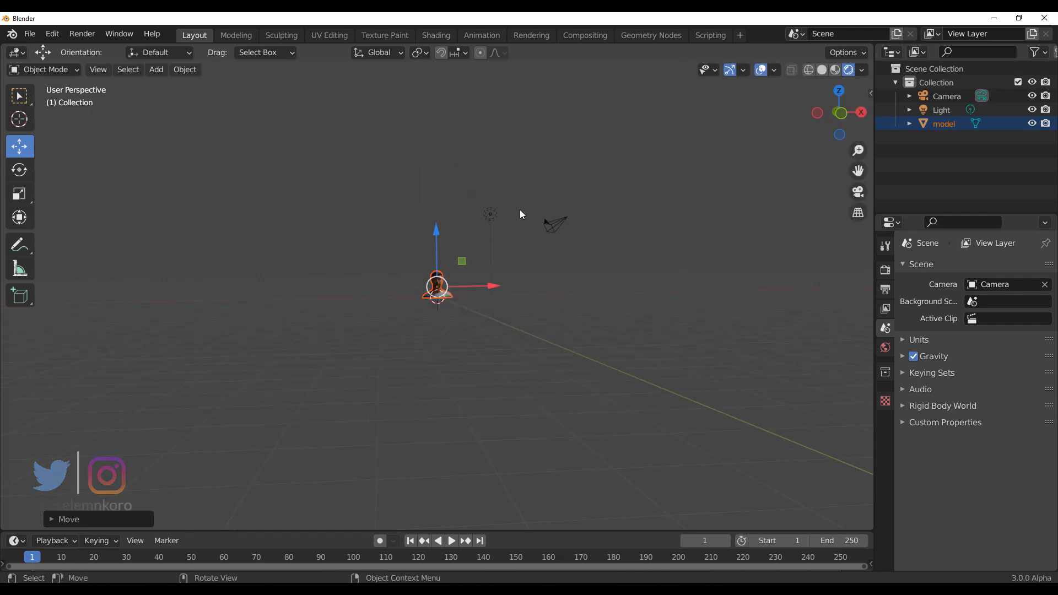
left_click(492, 213)
middle_click_drag(491, 213, 445, 318)
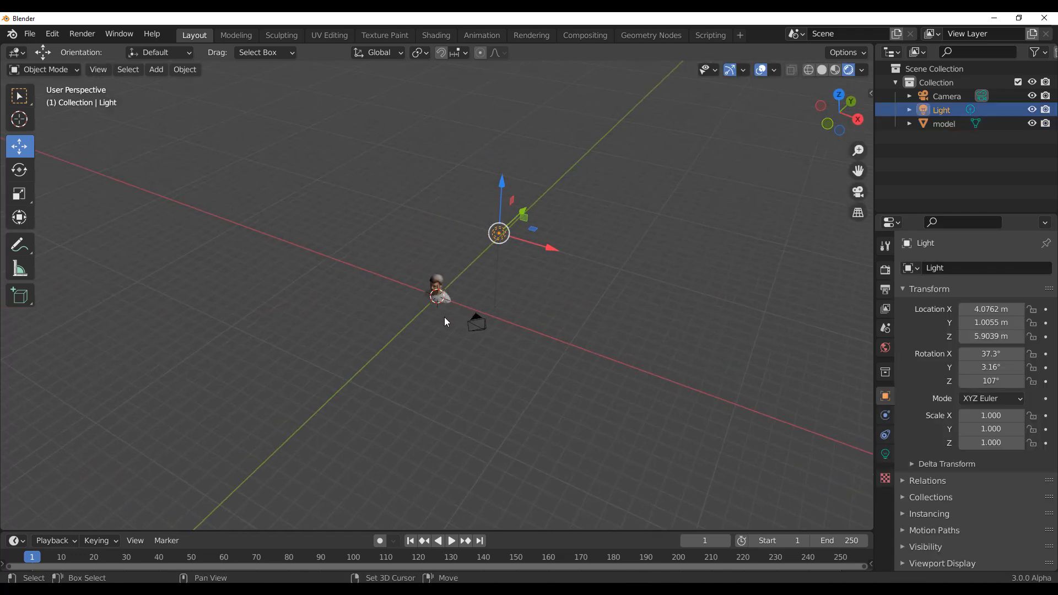
key("shift+d")
left_click(323, 329)
middle_click_drag(323, 328, 481, 277)
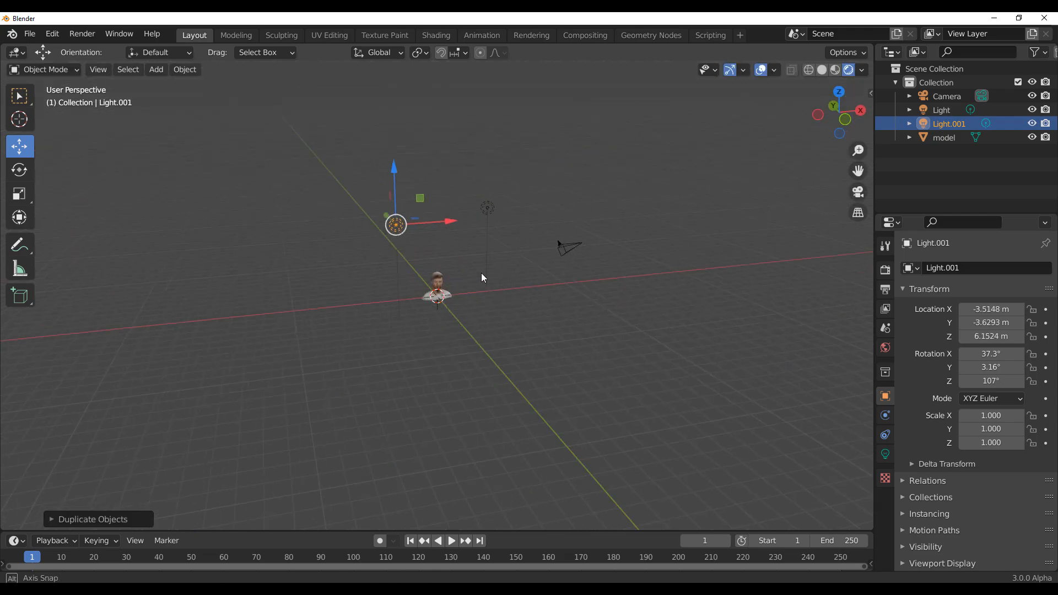
left_click_drag(391, 152, 392, 187)
Set the scene's render engine to Cycles.
scroll(451, 275, "up", 10)
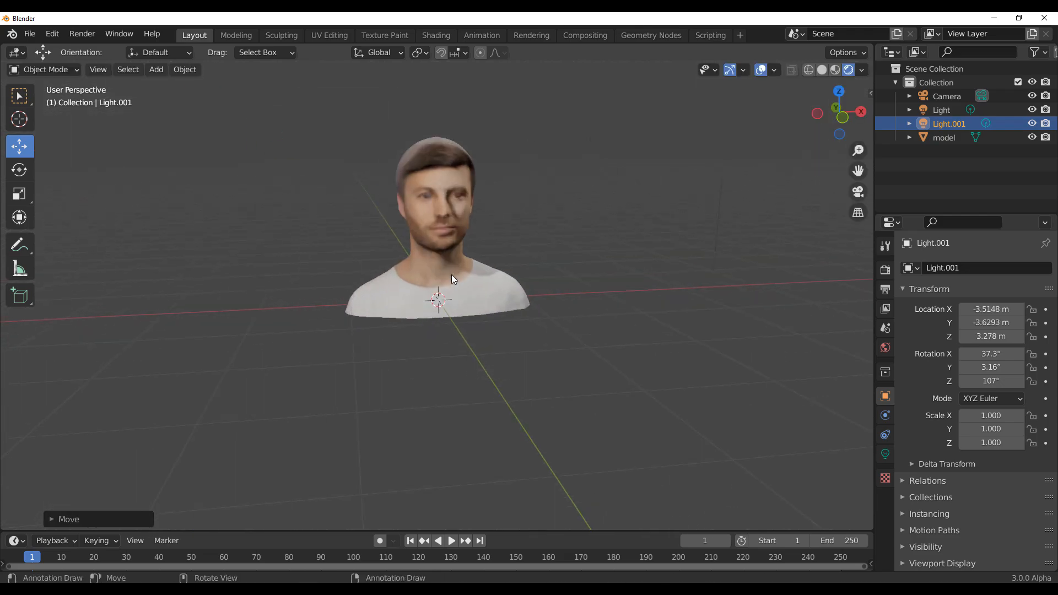
scroll(448, 296, "up", 8)
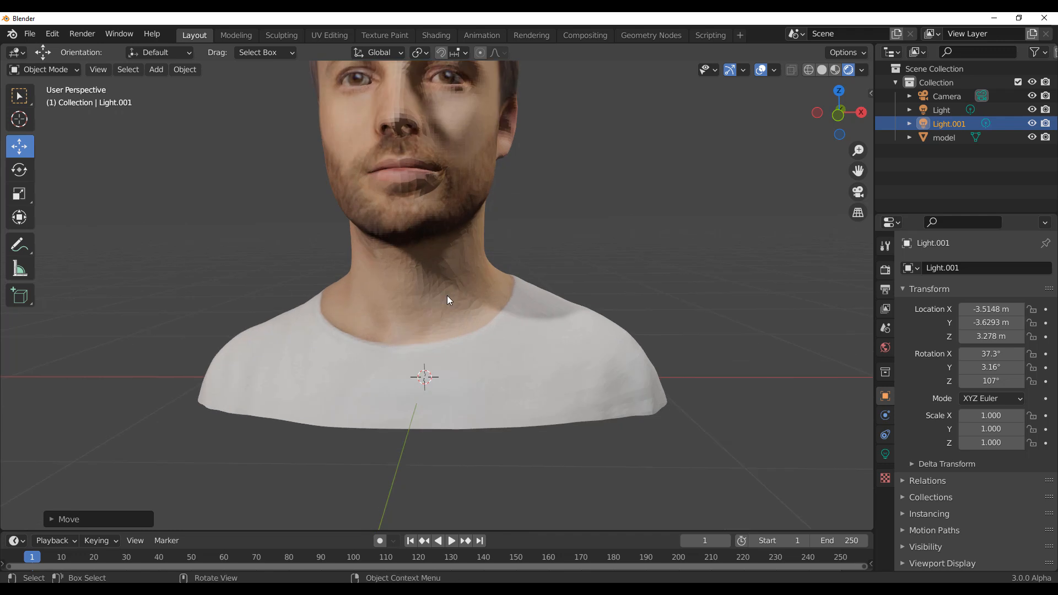
scroll(448, 296, "down", 1)
middle_click_drag(447, 296, 472, 309)
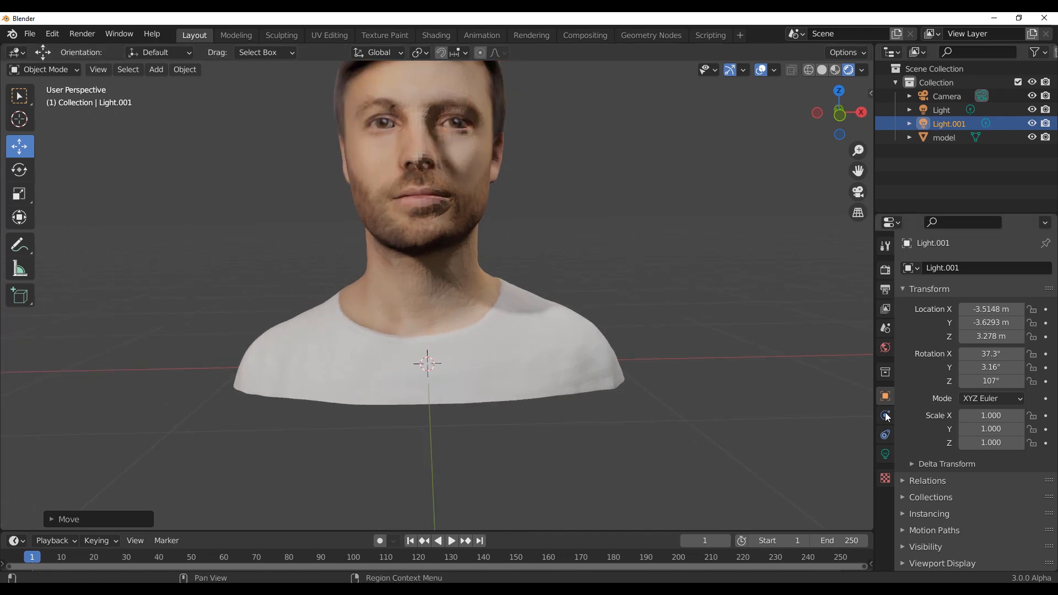
left_click(885, 246)
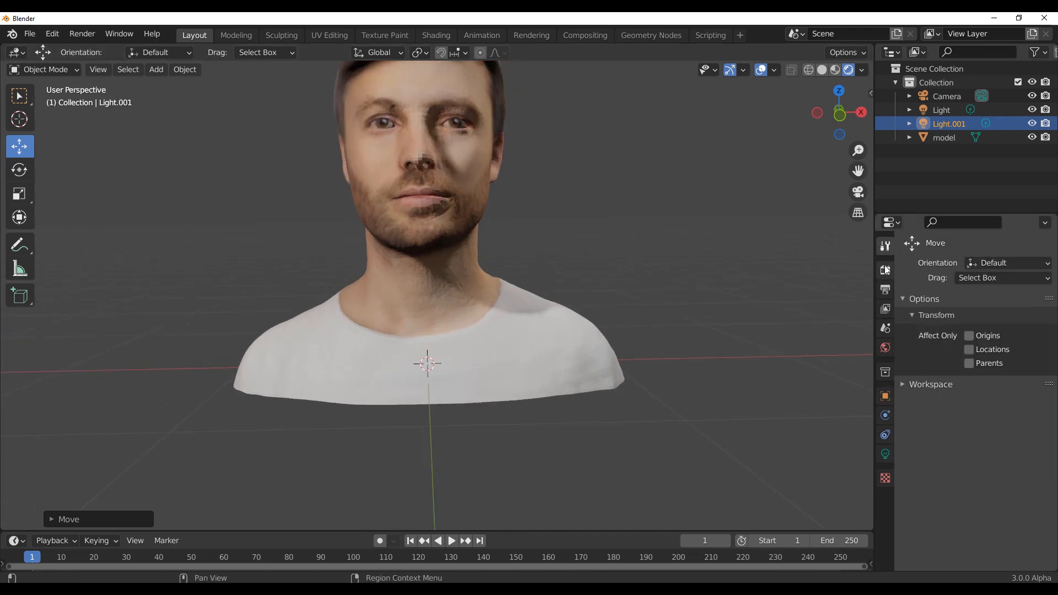
left_click(885, 270)
left_click(994, 269)
left_click(986, 315)
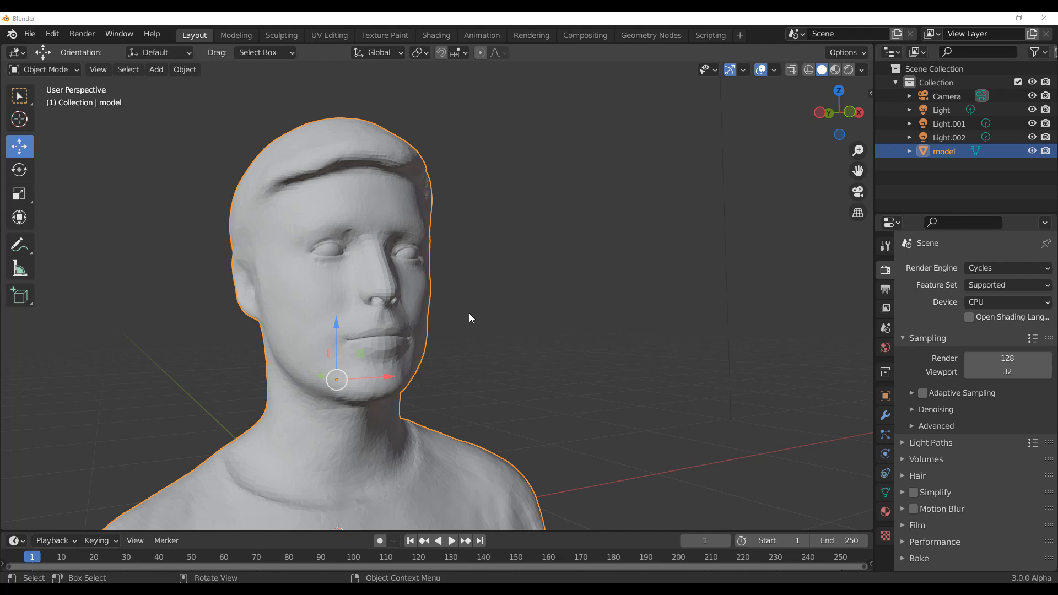
Examine the bust's geometry in solid shading from several angles and open its mesh data properties with vertex groups and shape keys.
middle_click_drag(470, 318, 386, 361)
scroll(489, 365, "down", 5)
middle_click_drag(489, 366, 540, 361)
scroll(447, 326, "up", 3)
scroll(506, 384, "up", 3)
middle_click_drag(447, 325, 512, 325)
scroll(507, 384, "down", 5)
scroll(513, 325, "up", 4)
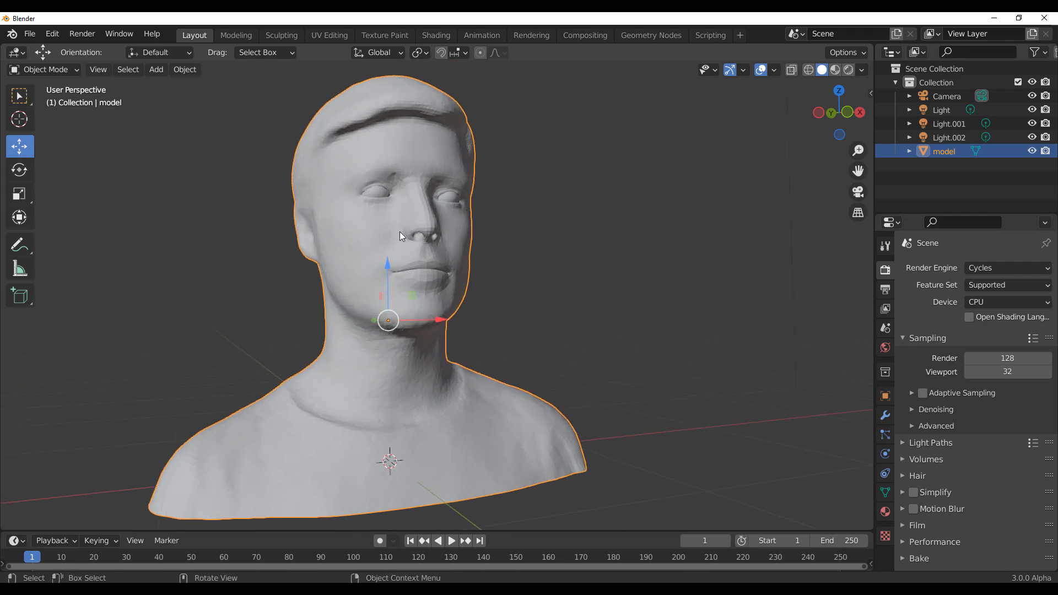
left_click(884, 492)
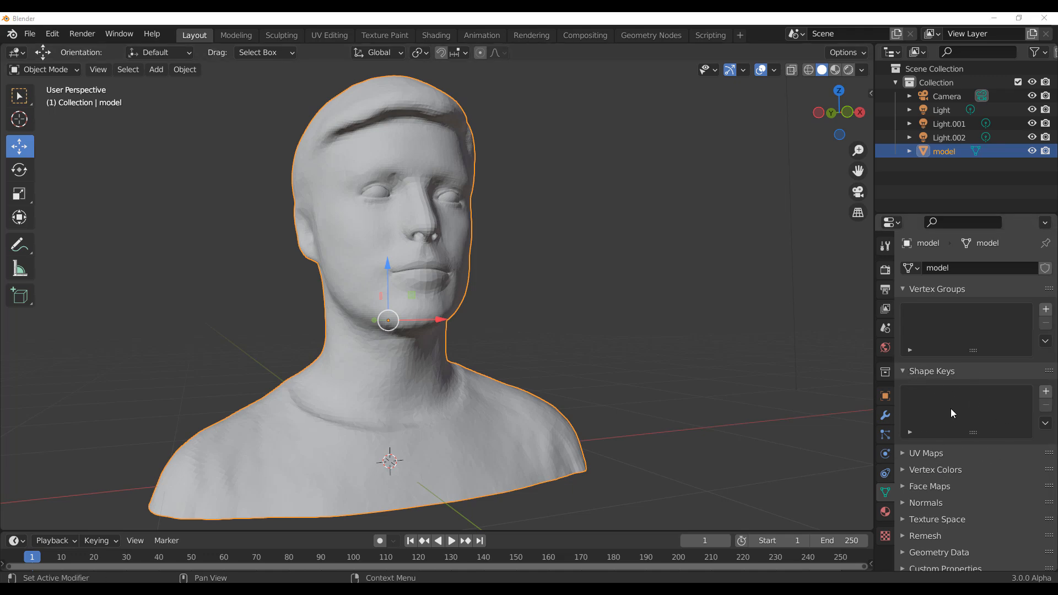
mouse_move(689, 369)
middle_mouse_down()
mouse_move(523, 333)
mouse_move(639, 282)
middle_mouse_up()
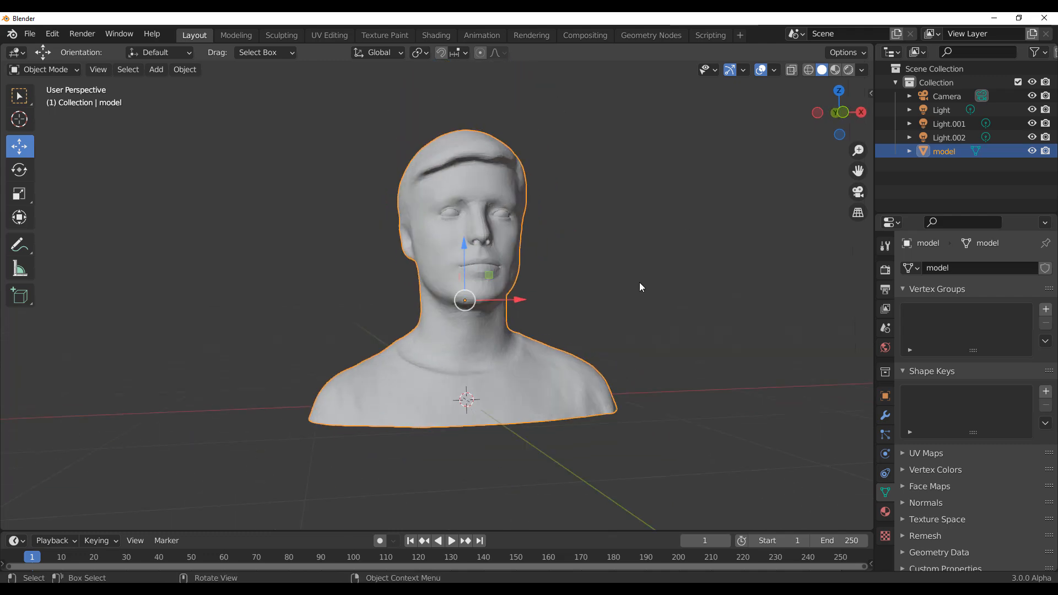
Display the bust in rendered shading and frame its head and shoulders.
left_click(849, 70)
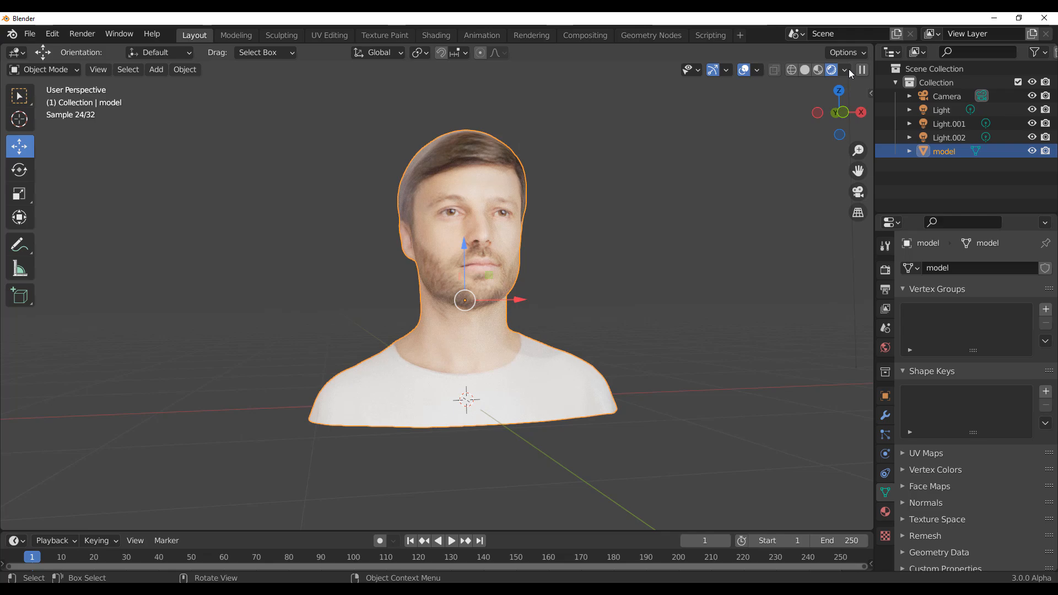
scroll(646, 227, "up", 2)
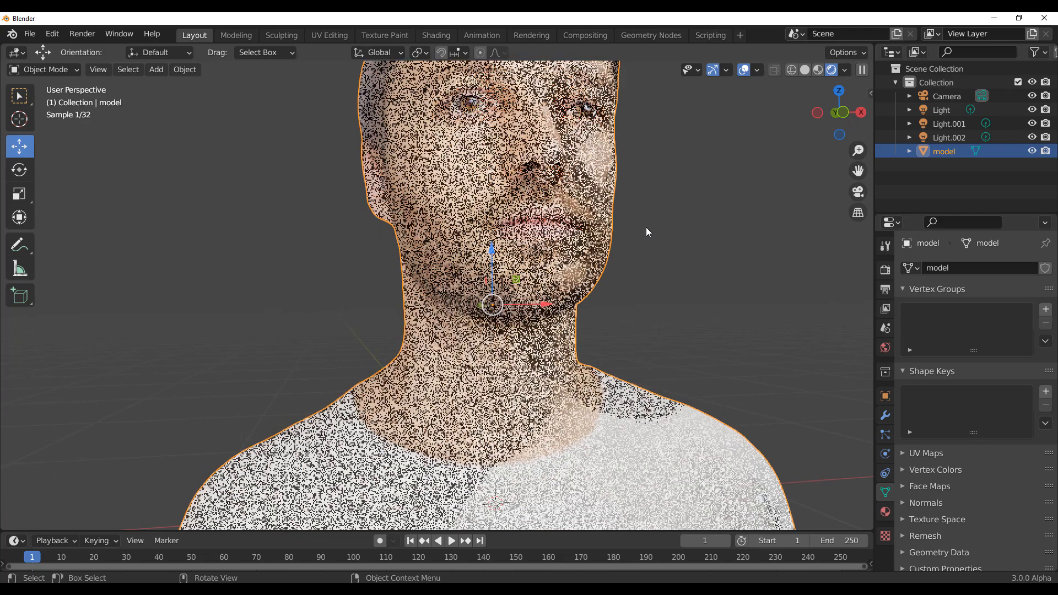
middle_click_drag(667, 242, 618, 330, "shift")
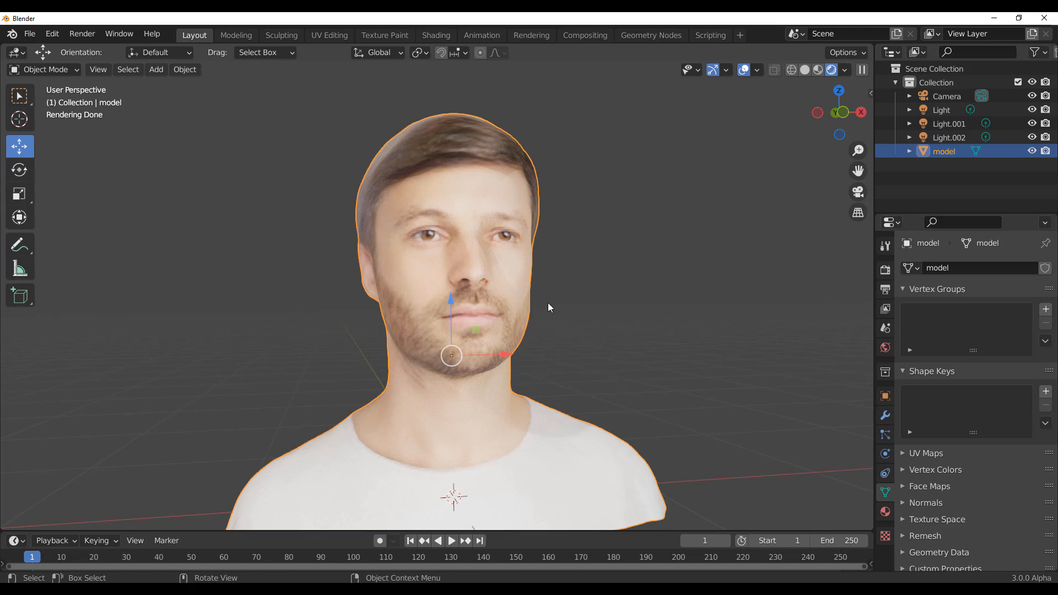
Put the bust in Edit Mode and examine the mesh topology closely around one eye.
key("Tab")
middle_click_drag(597, 272, 469, 252)
scroll(551, 291, "up", 8)
scroll(485, 256, "up", 4)
middle_click_drag(537, 242, 532, 302, "shift")
scroll(531, 302, "up", 2)
scroll(532, 302, "up", 3)
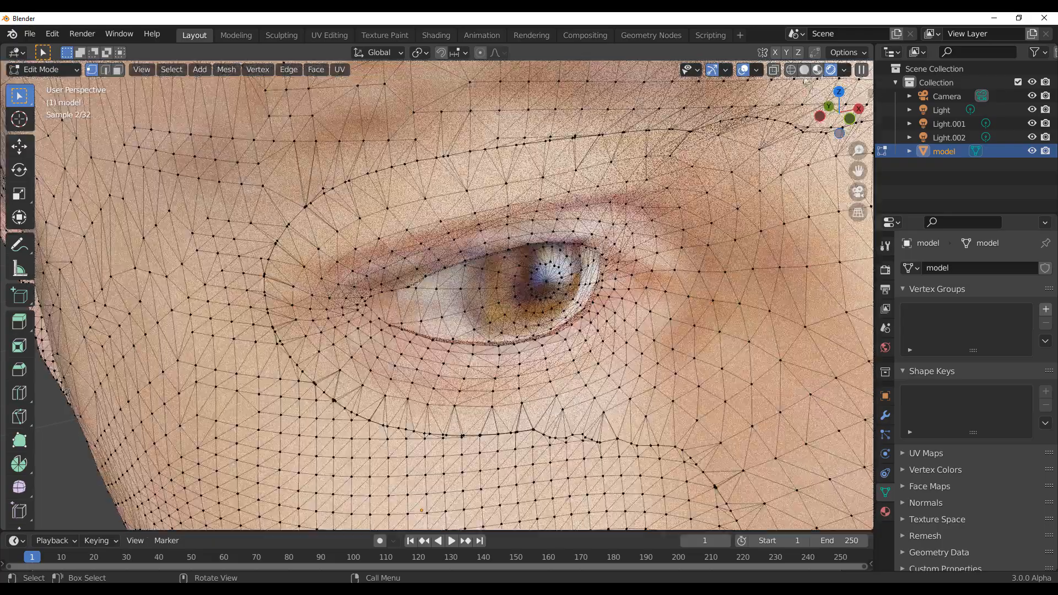
Inspect the wireframe of the eye and the whole bust in solid shading, and return to Object Mode.
left_click(805, 71)
mouse_move(535, 333)
middle_mouse_down()
mouse_move(528, 316)
mouse_move(393, 255)
middle_mouse_up()
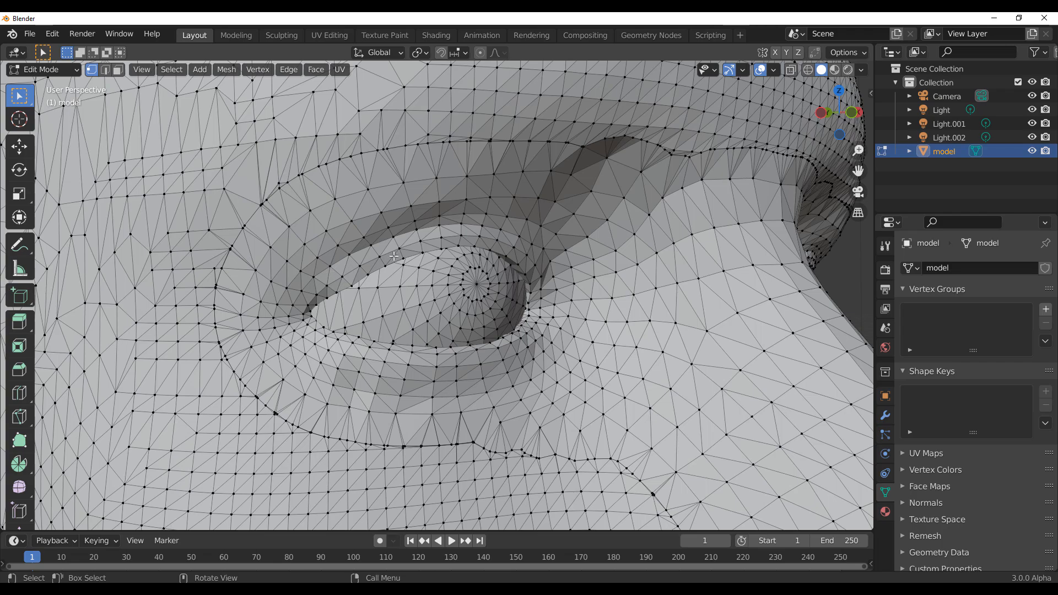
scroll(429, 287, "down", 12)
middle_click_drag(438, 302, 357, 321)
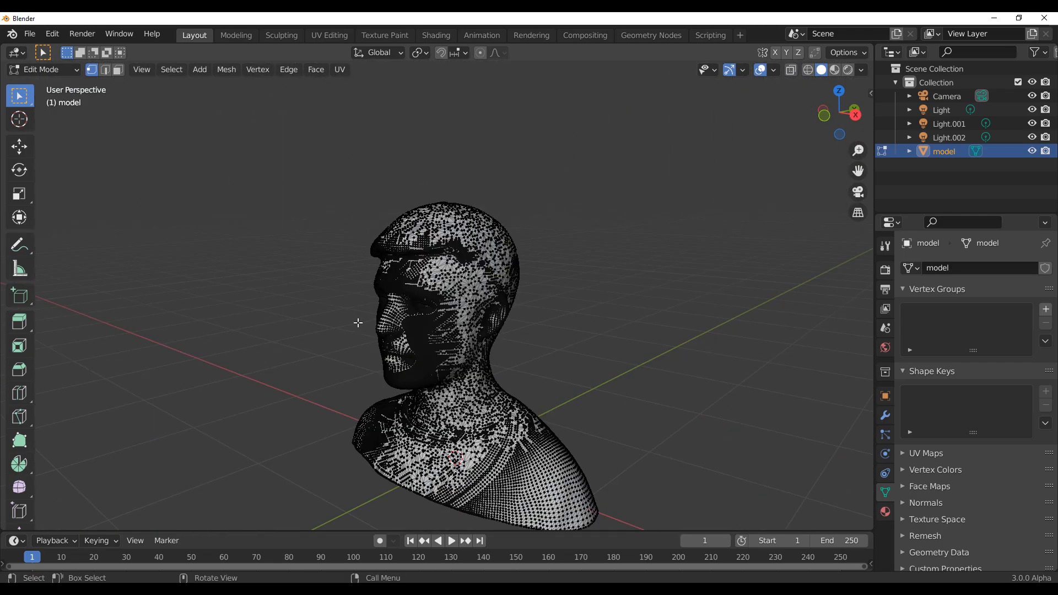
scroll(361, 318, "up", 9)
middle_click_drag(357, 144, 496, 337)
scroll(575, 423, "down", 10)
scroll(496, 338, "up", 10)
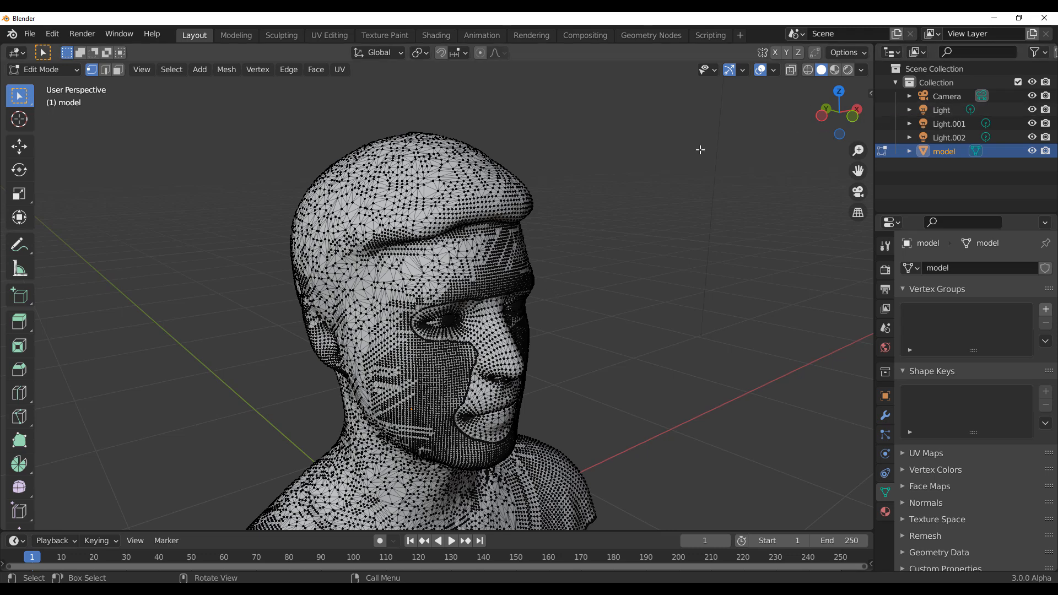
key("Tab")
middle_click_drag(699, 149, 609, 330)
scroll(605, 280, "up", 3)
scroll(605, 278, "down", 3)
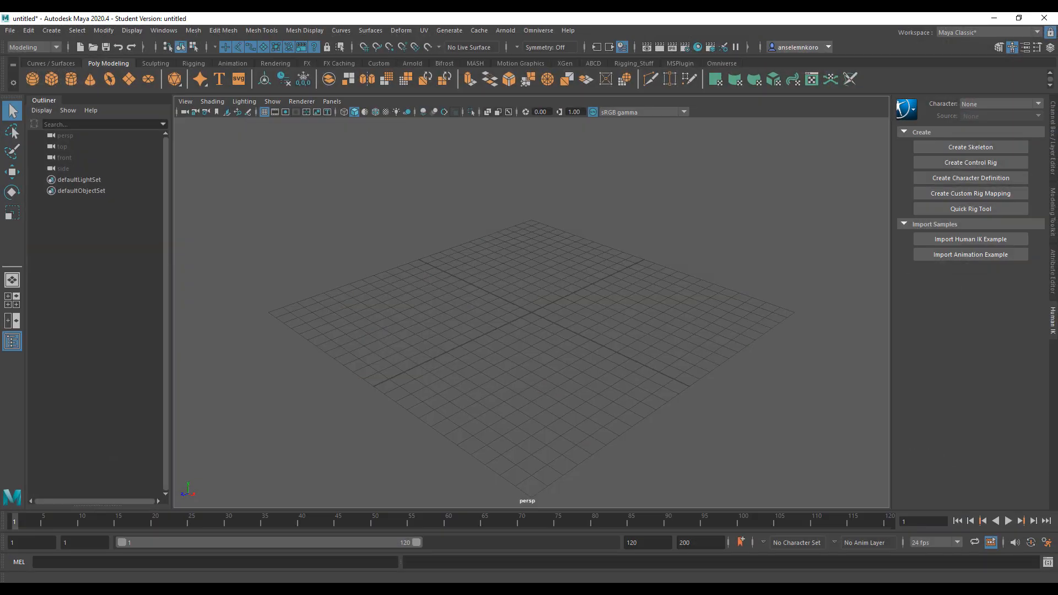
Switch to Maya, import the avatar model into the empty scene, and select and frame its mesh.
left_click_drag(476, 456, 476, 242)
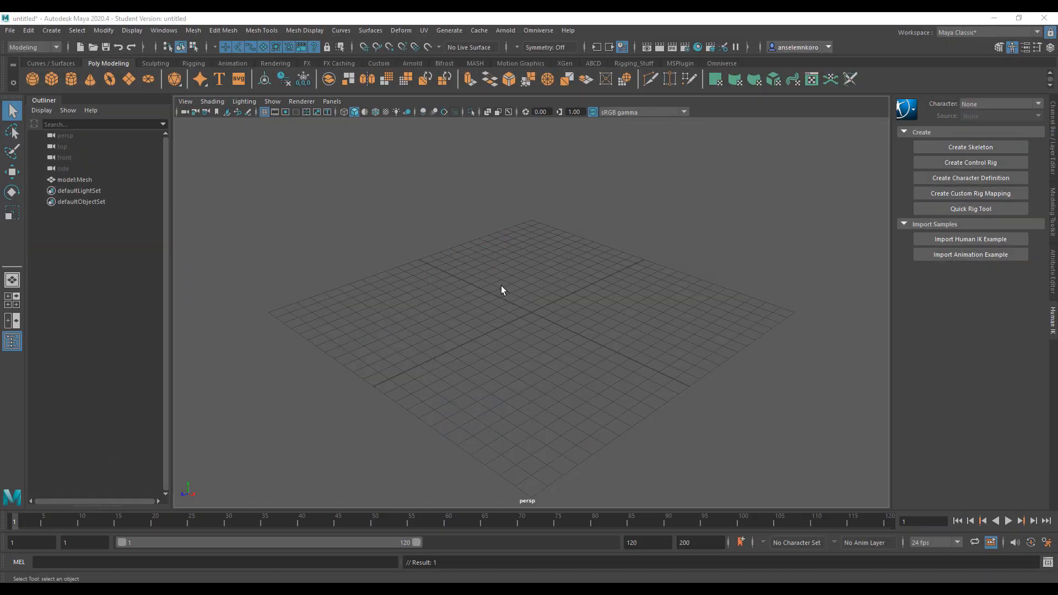
left_click_drag(511, 292, 596, 365)
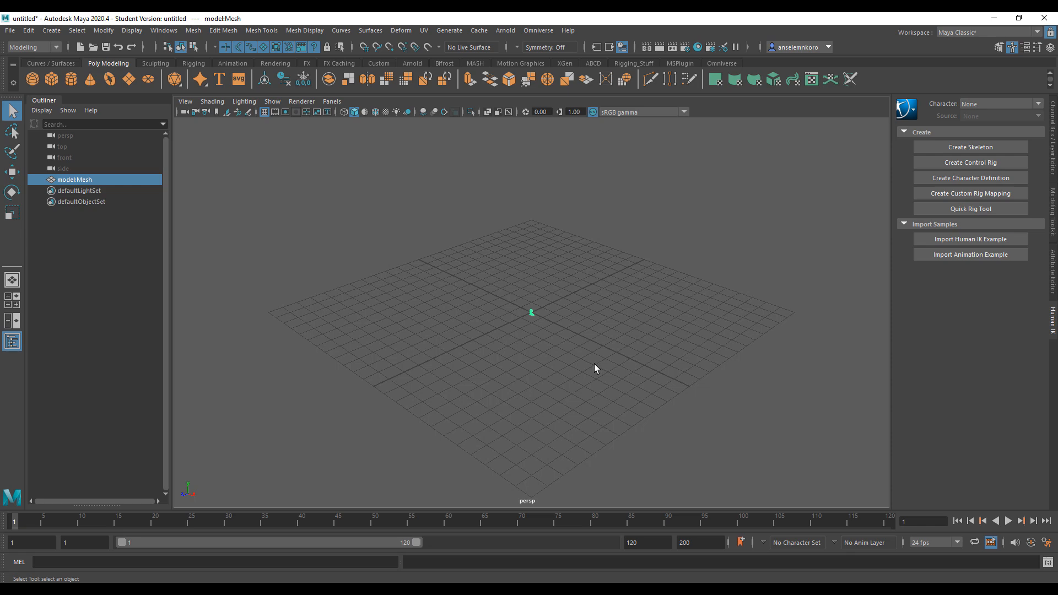
key("f")
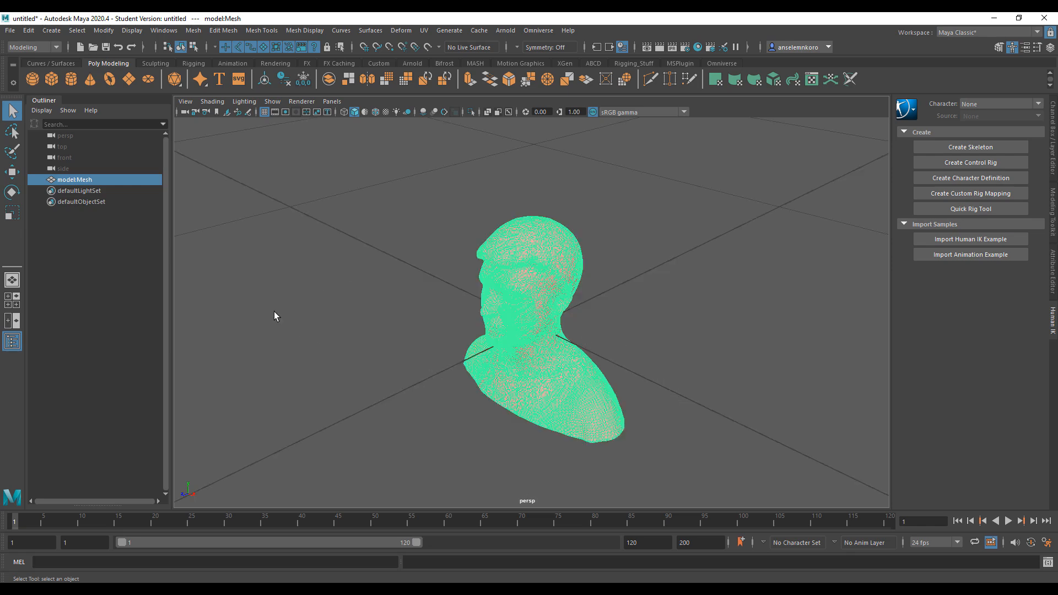
Scale the imported avatar mesh up uniformly with the Scale tool.
left_click(11, 216)
scroll(536, 334, "down", 8)
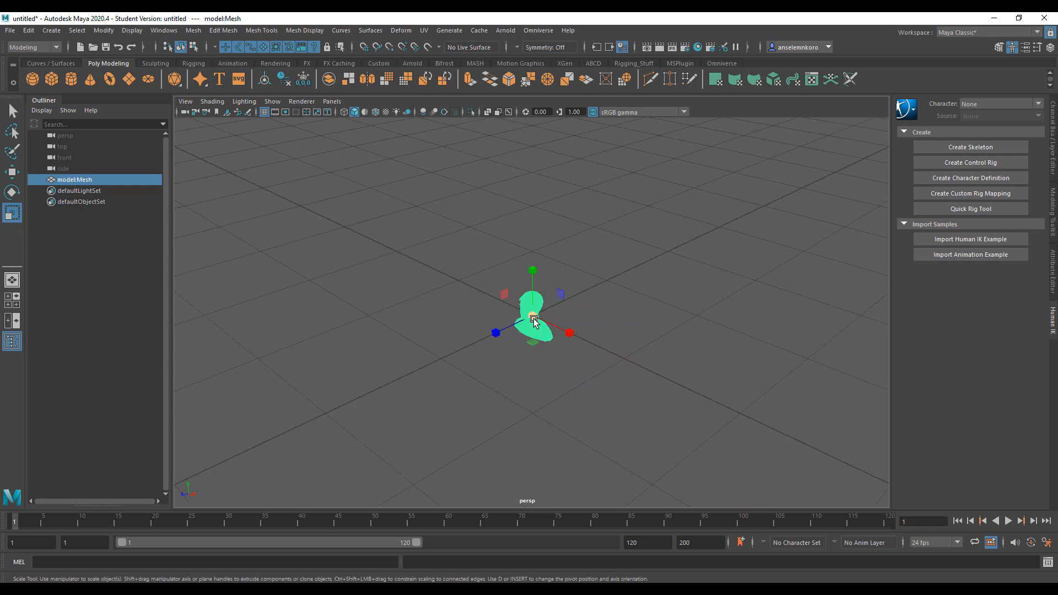
left_click_drag(533, 319, 919, 291)
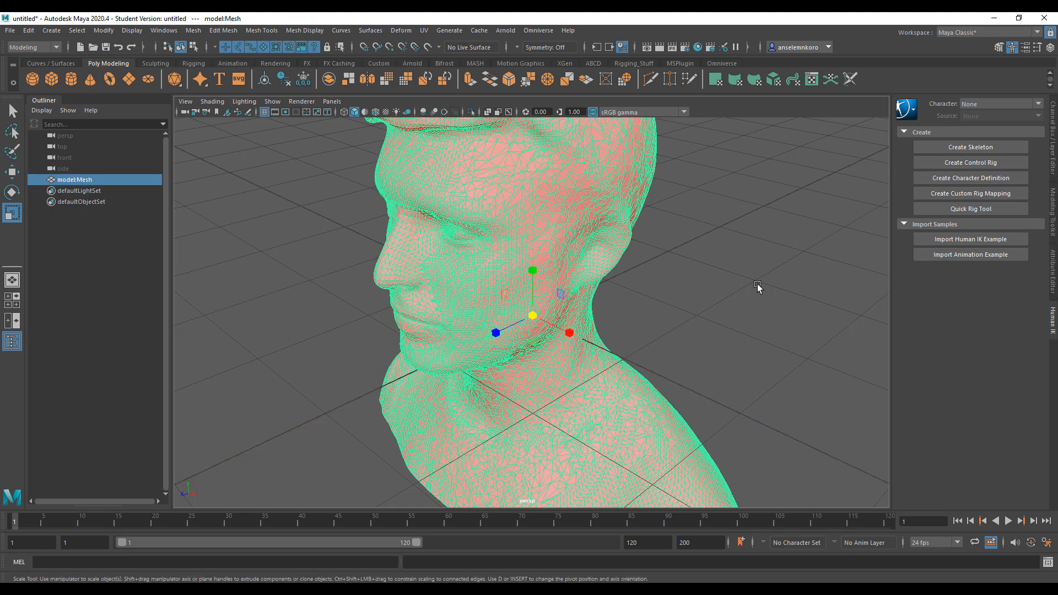
key("ctrl+z")
Turn on textured display in the viewport, deselect the bust and undo the stray scale changes.
left_click(386, 113)
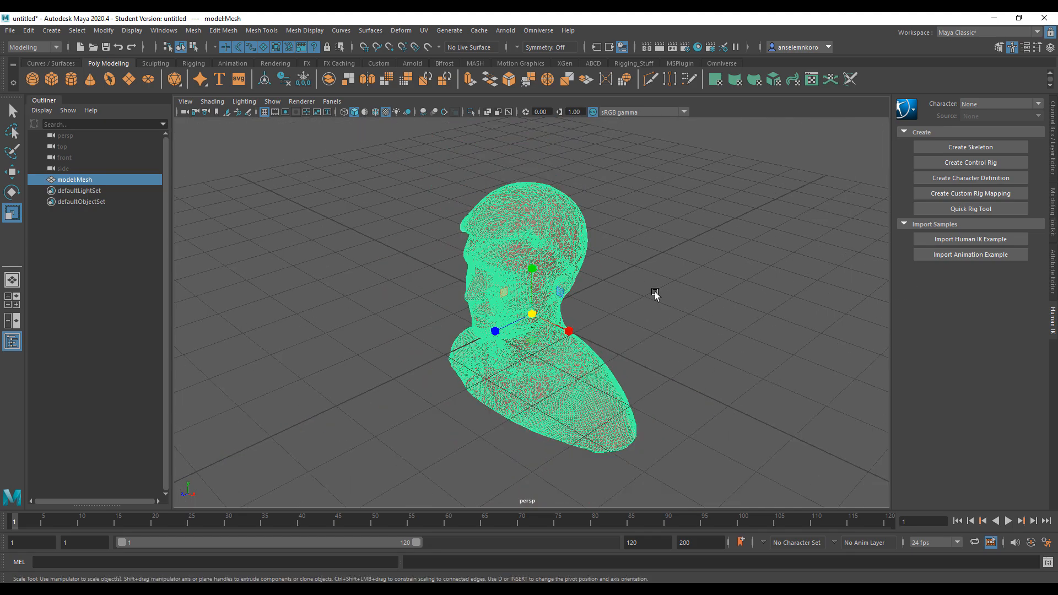
left_click(753, 370)
key("ctrl+z")
key("ctrl+z")
key("ctrl+z")
key("ctrl+z")
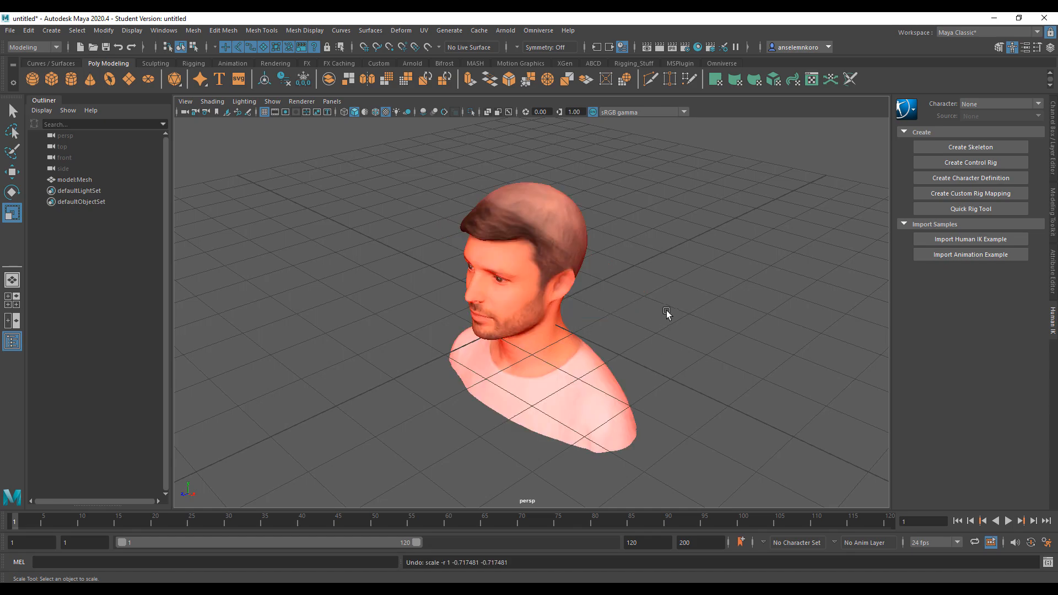
Raise the bust vertically with the Move tool until its base rests on the grid, and deselect it.
left_click_drag(670, 337, 715, 338, "alt")
left_click(510, 265)
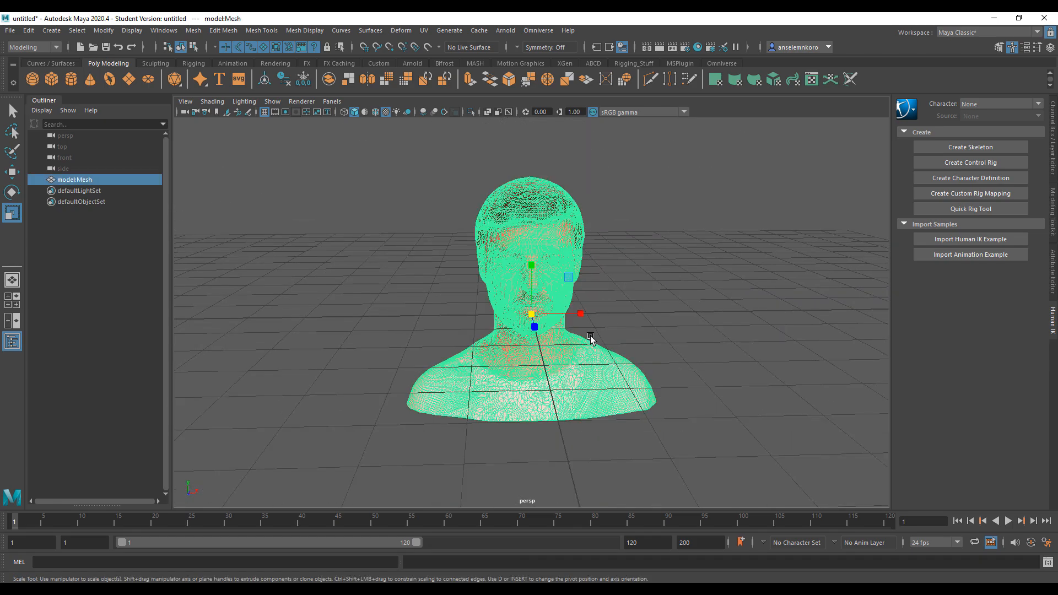
left_click(8, 176)
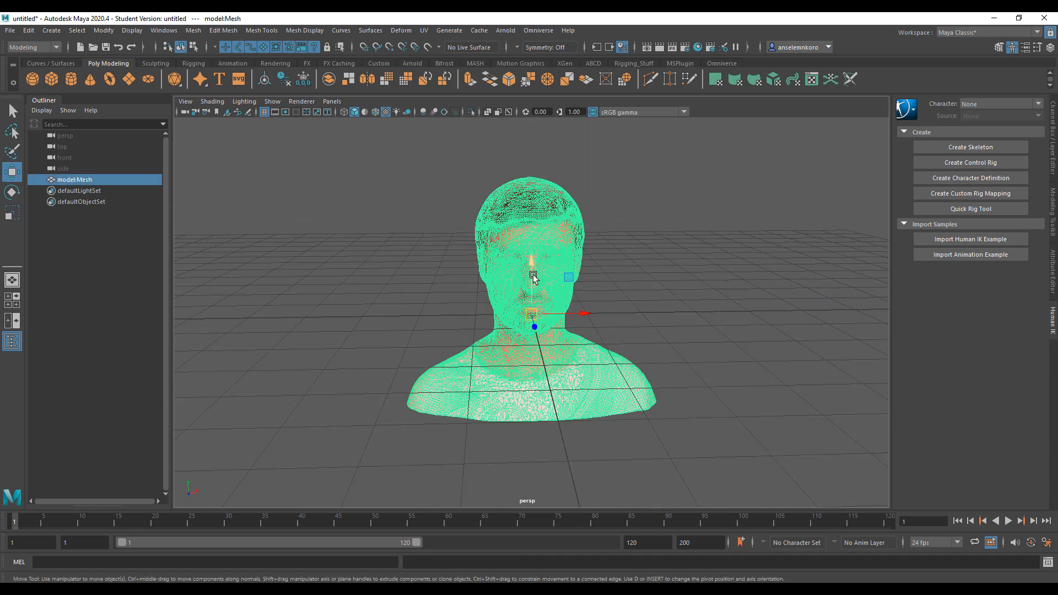
left_click_drag(532, 273, 531, 176)
middle_click_drag(639, 269, 612, 371, "alt")
left_click(746, 295)
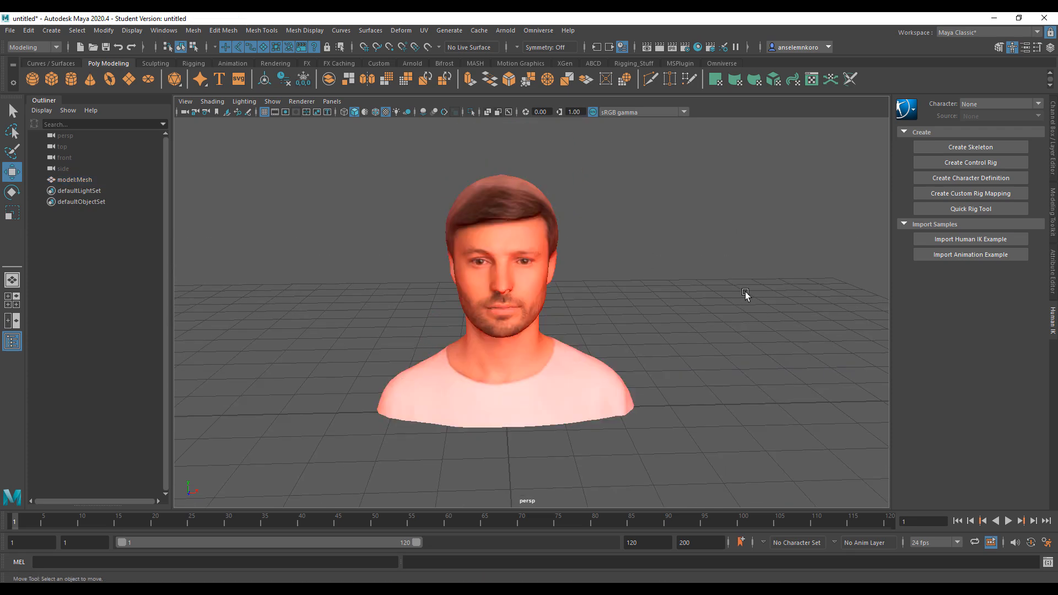
Open the attributes of the bust's phong material model:material_1 and remove the material's red tint.
left_click_drag(565, 312, 526, 240, "alt")
scroll(628, 325, "up", 5)
left_click(527, 240)
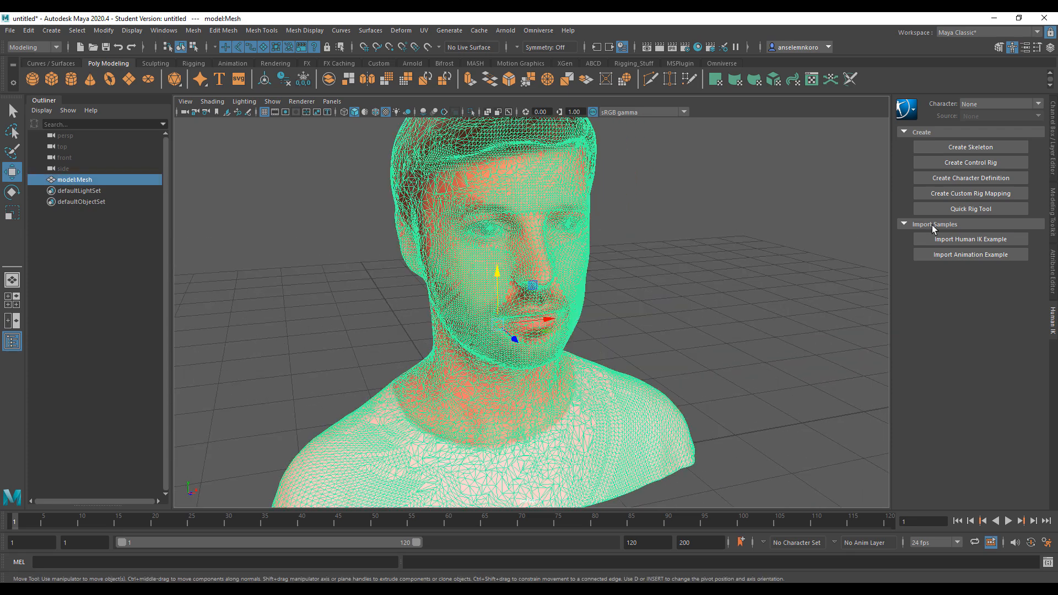
left_click(1051, 276)
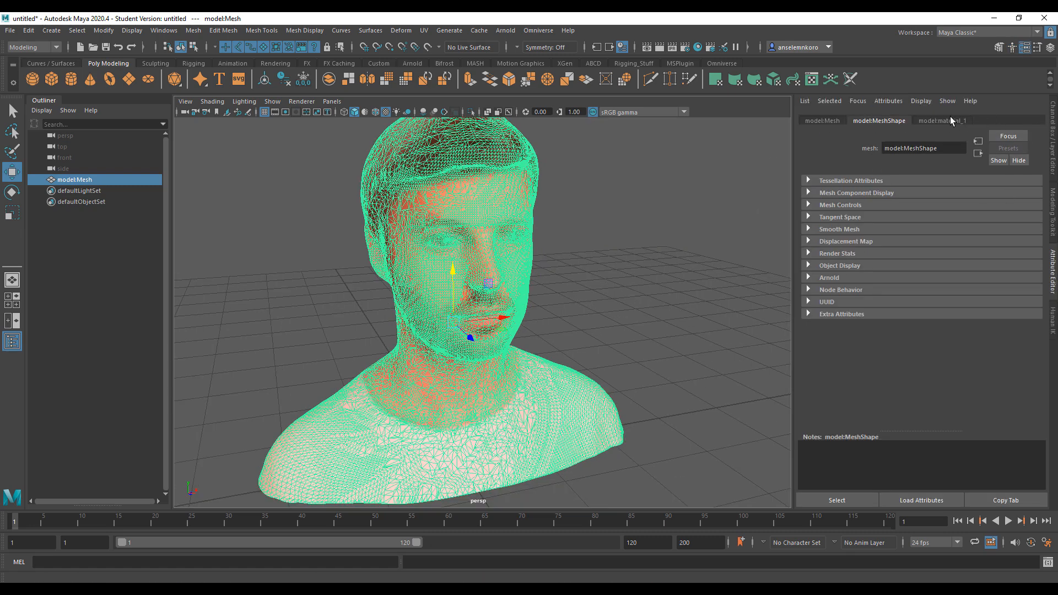
left_click(958, 123)
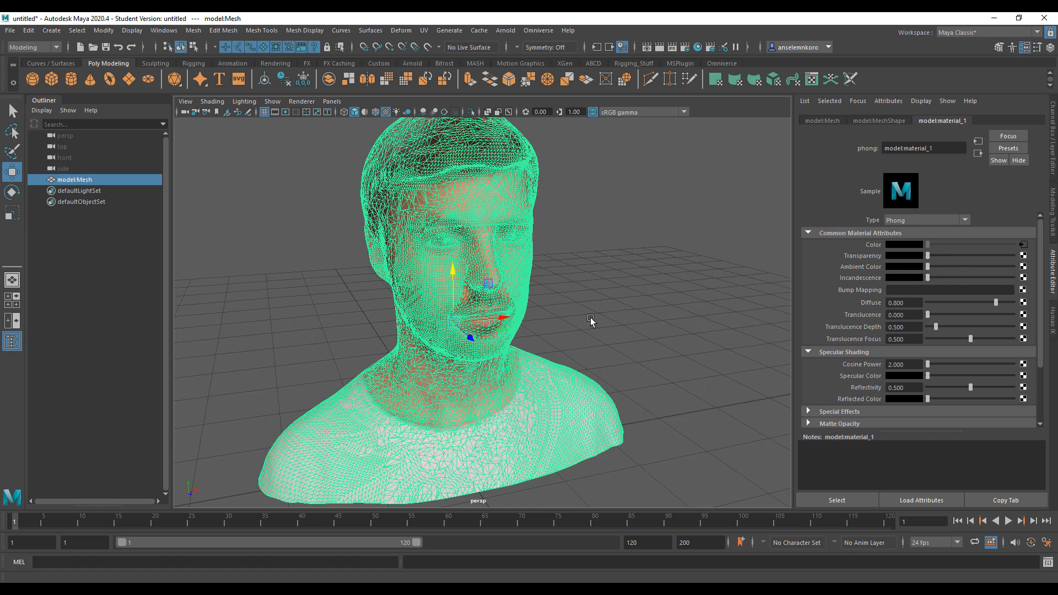
Deselect the bust and examine its textured face and profile from several angles and distances.
left_click(738, 307)
left_click_drag(738, 307, 598, 335, "alt")
right_click_drag(461, 307, 429, 335, "alt")
left_click_drag(429, 335, 436, 394, "alt")
right_click_drag(564, 408, 468, 356, "alt")
left_click_drag(484, 355, 408, 350, "alt")
right_click_drag(490, 301, 566, 329, "alt")
left_click_drag(567, 329, 574, 373, "alt")
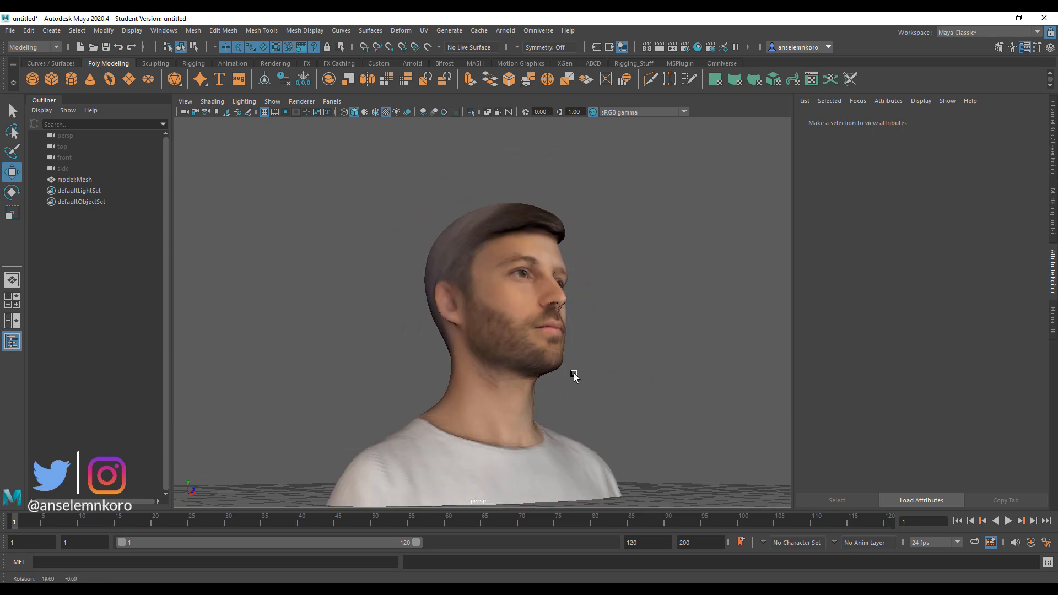
right_click_drag(573, 373, 572, 390, "alt")
mouse_move(572, 387)
left_mouse_down("alt")
mouse_move(663, 362)
mouse_move(573, 369)
left_mouse_up("alt")
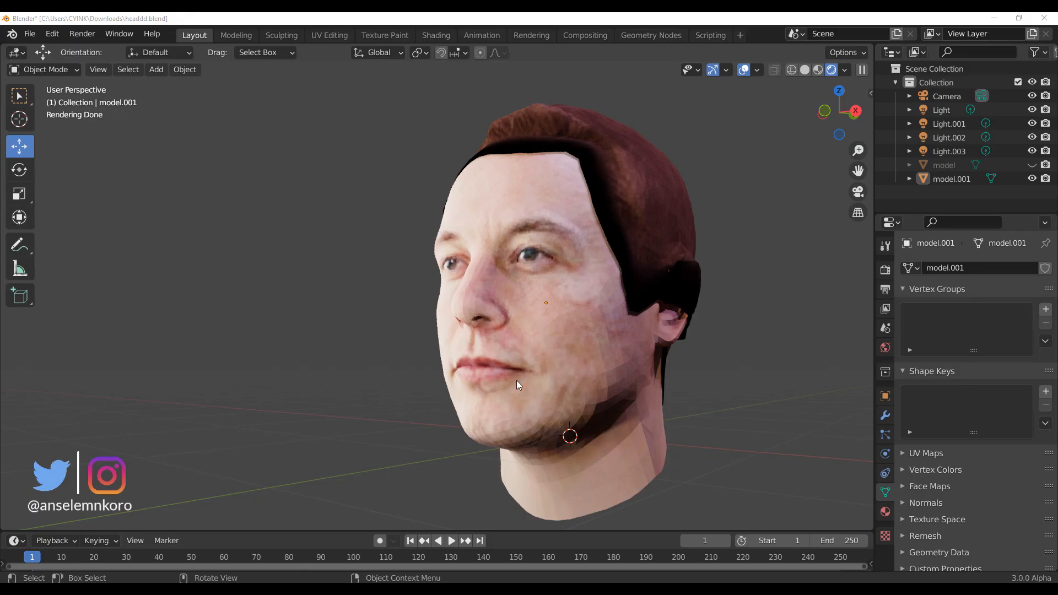
Switch to Blender, select the model.001 head and split the viewport to show a Shader Editor beside it.
middle_click_drag(533, 351, 552, 328)
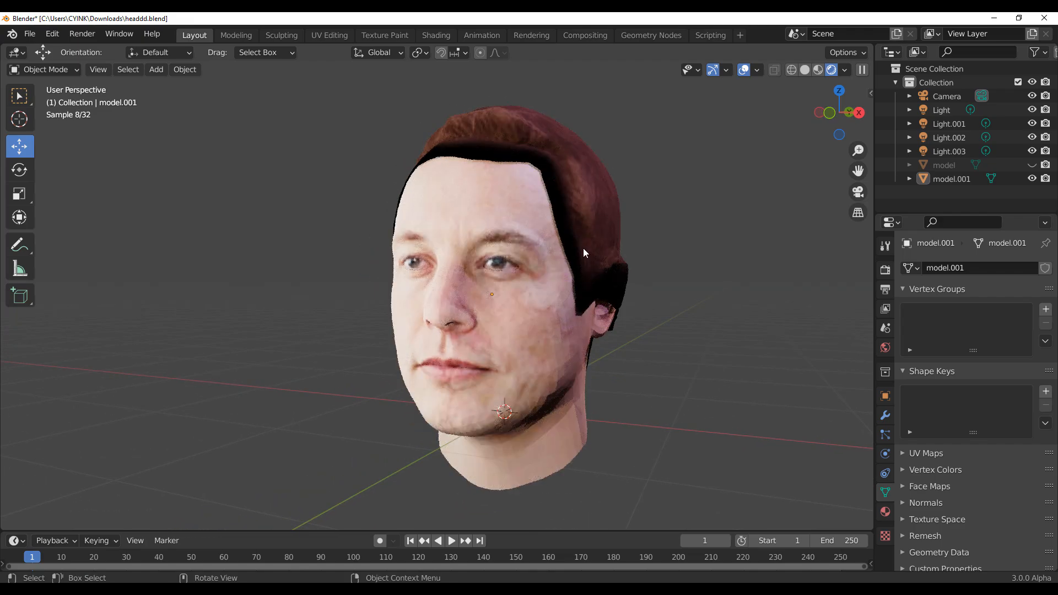
middle_click_drag(583, 248, 406, 141)
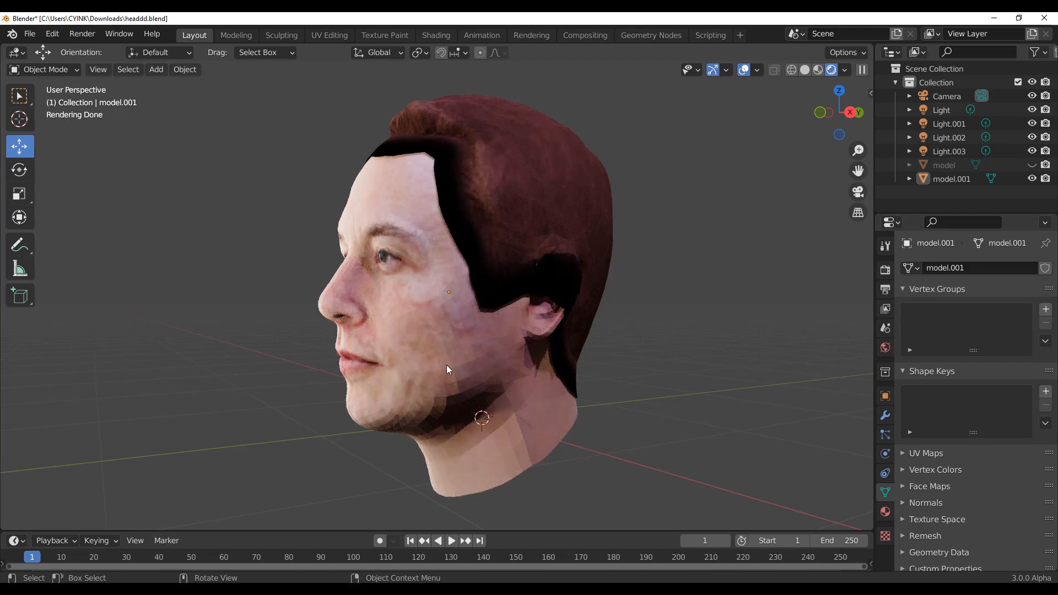
middle_click_drag(447, 364, 485, 210)
left_click(495, 294)
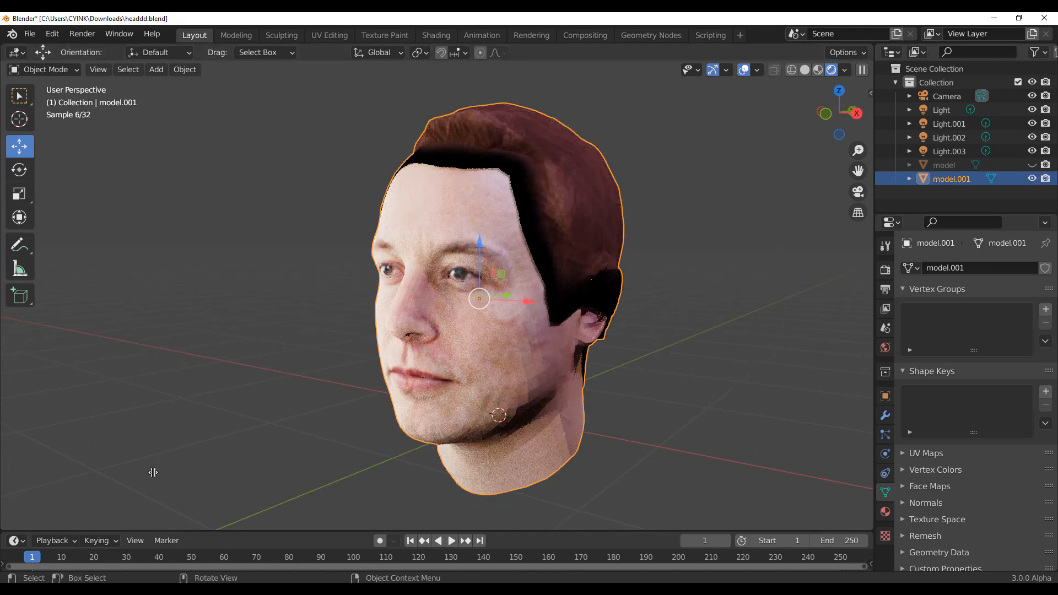
mouse_move(153, 472)
left_mouse_down()
mouse_move(526, 472)
mouse_move(475, 472)
left_mouse_up()
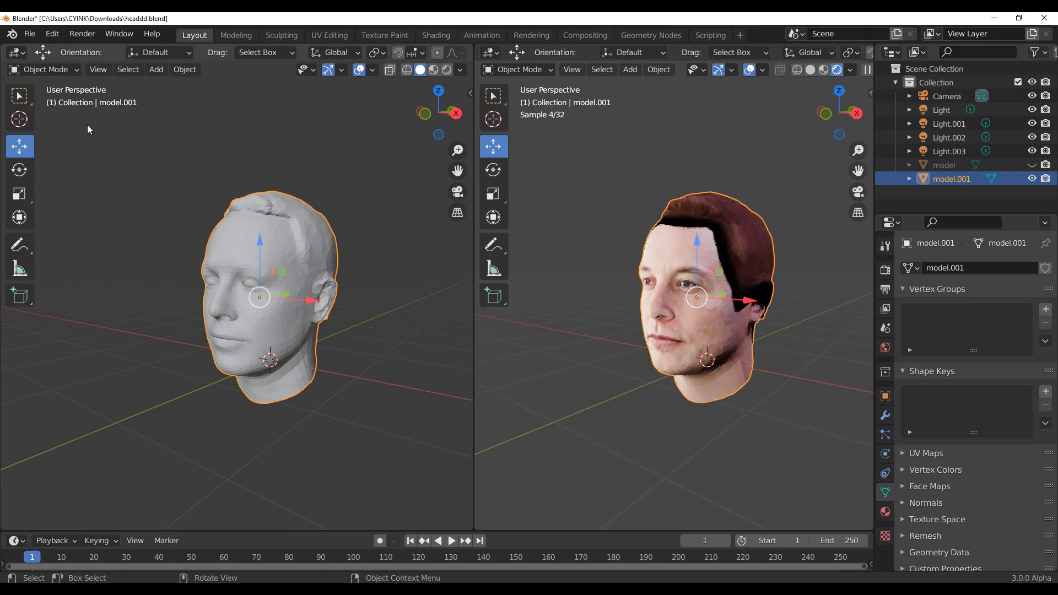
left_click(16, 54)
left_click(37, 180)
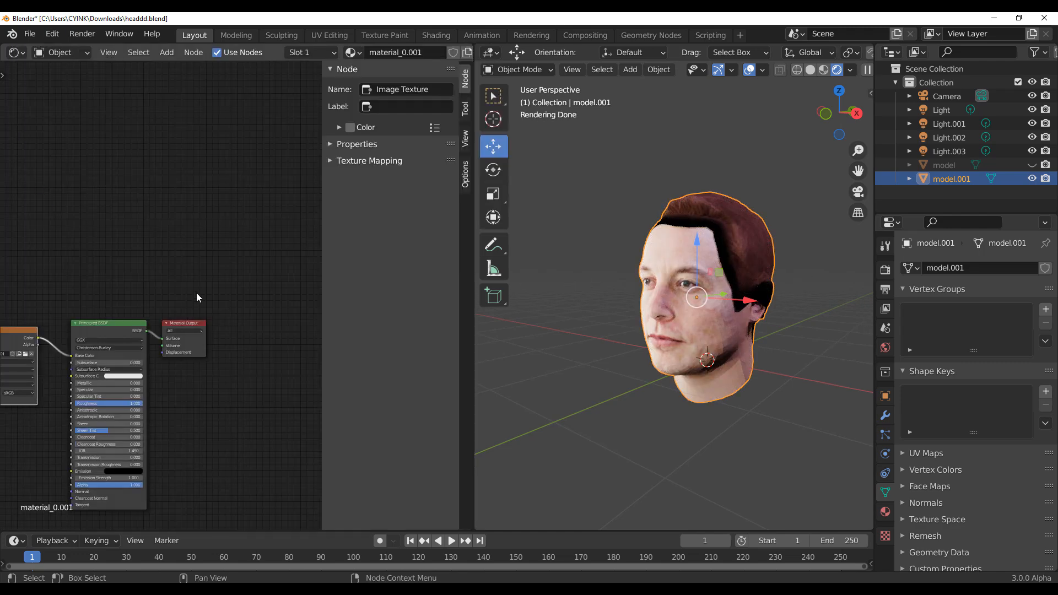
Connect the image texture's Alpha output to the Alpha input of the head material's Principled BSDF node.
scroll(209, 303, "up", 3)
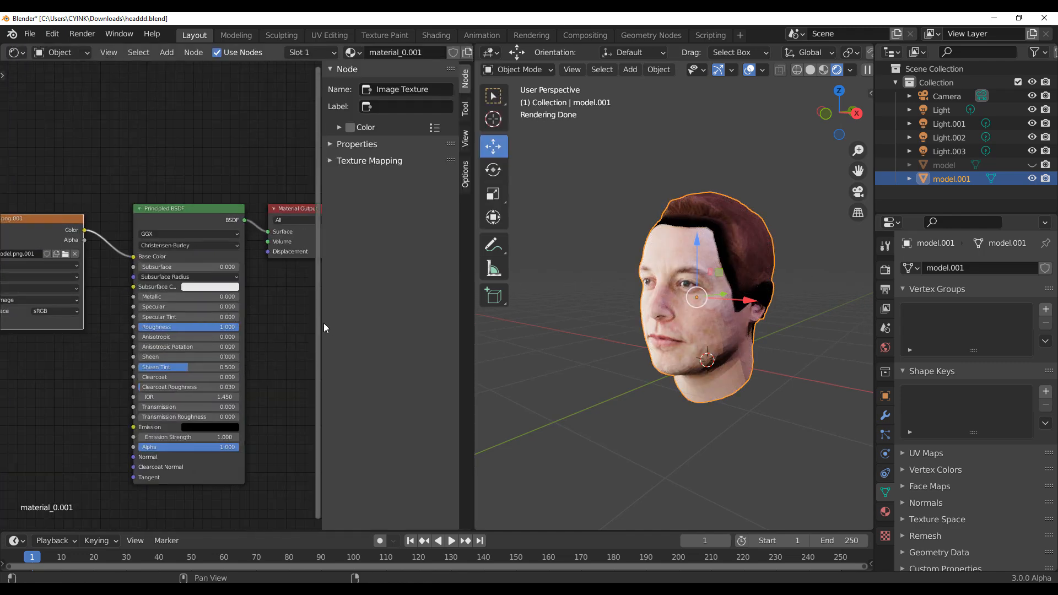
left_click_drag(323, 323, 447, 322)
scroll(122, 338, "up", 5)
middle_click_drag(110, 350, 141, 256)
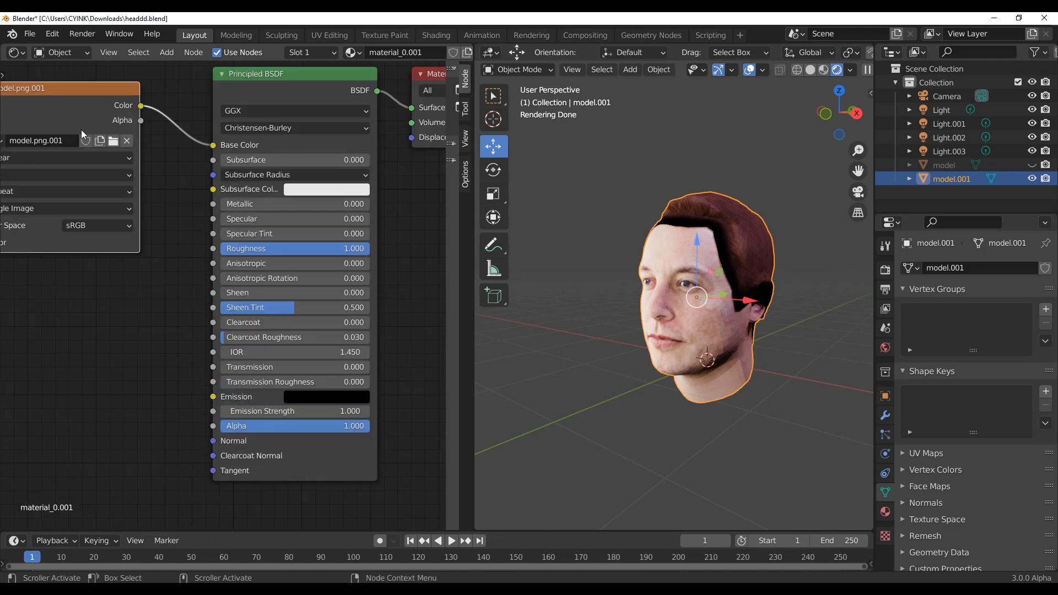
left_click_drag(81, 130, 62, 148)
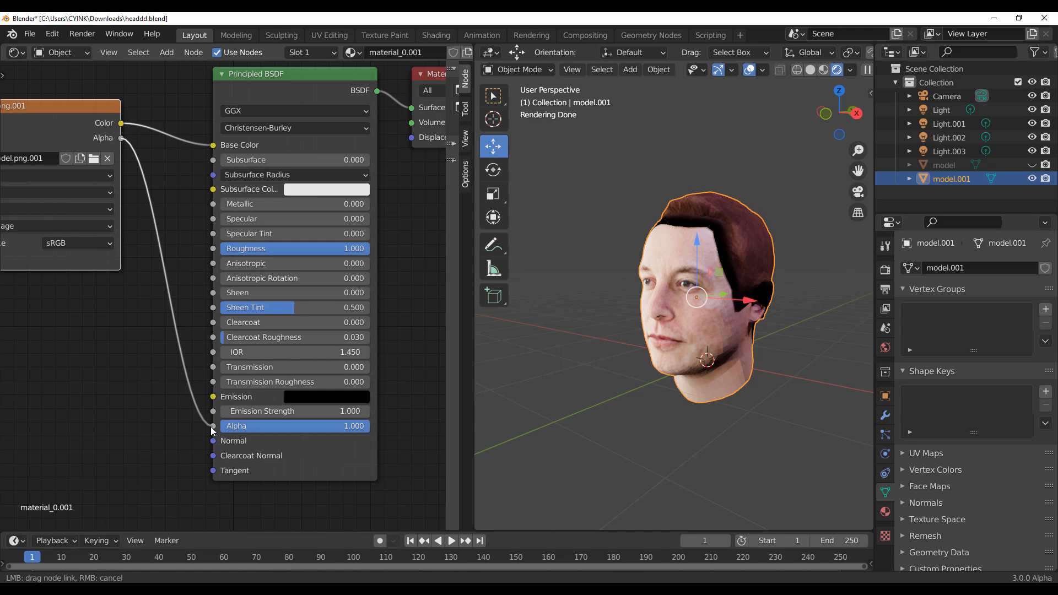
left_click_drag(212, 431, 213, 426)
mouse_move(708, 266)
middle_mouse_down()
mouse_move(709, 300)
mouse_move(704, 266)
middle_mouse_up()
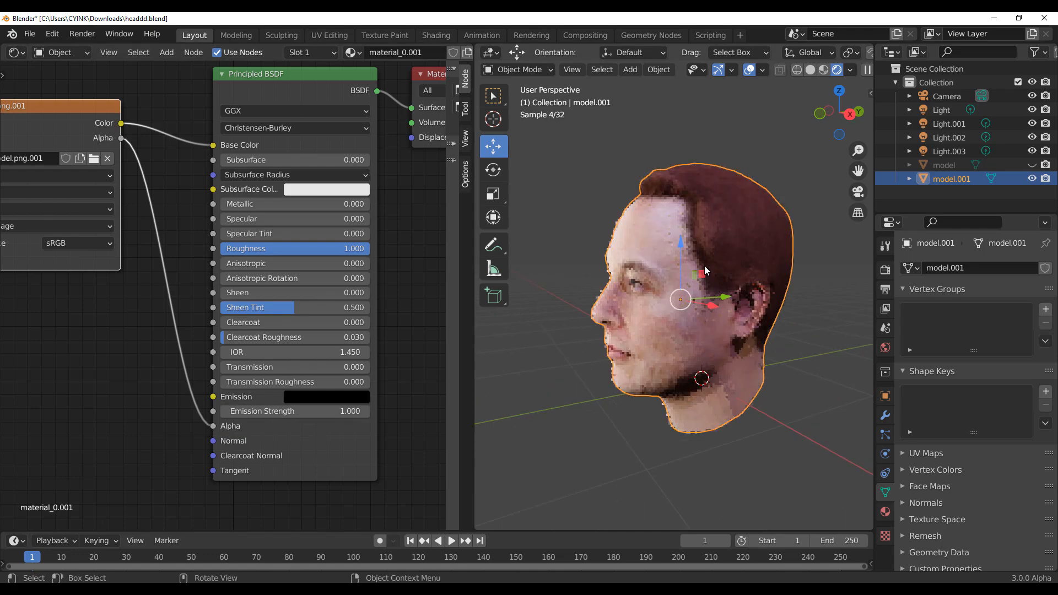
Widen the 3D viewport over the Shader Editor and examine the rendered head's face from several angles and distances.
middle_click_drag(583, 312, 622, 326)
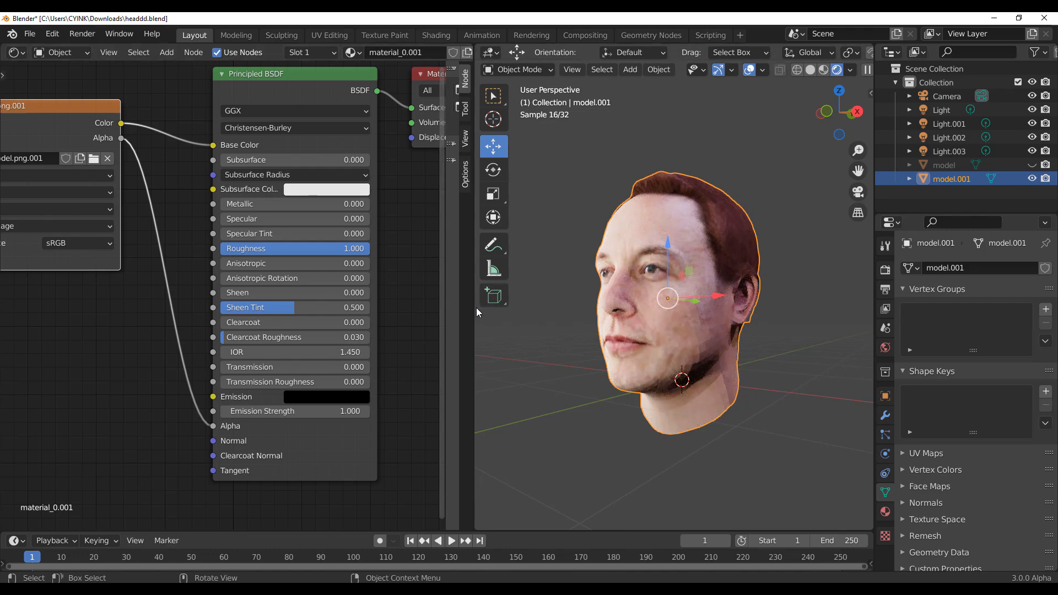
left_click_drag(475, 308, 171, 308)
scroll(466, 325, "down", 3)
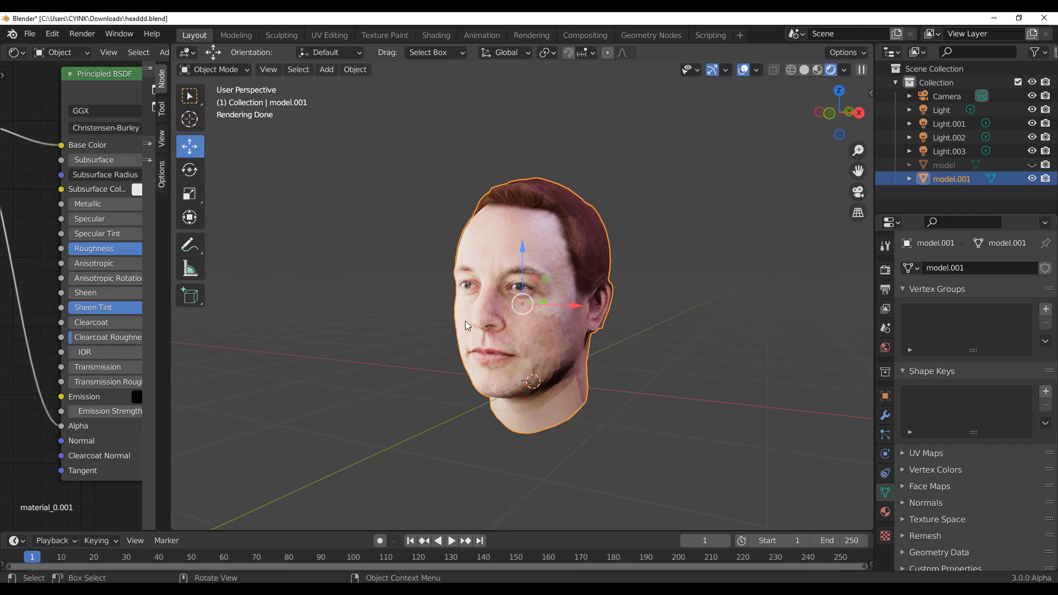
scroll(474, 318, "down", 2)
scroll(477, 319, "up", 4)
middle_click_drag(551, 316, 573, 319)
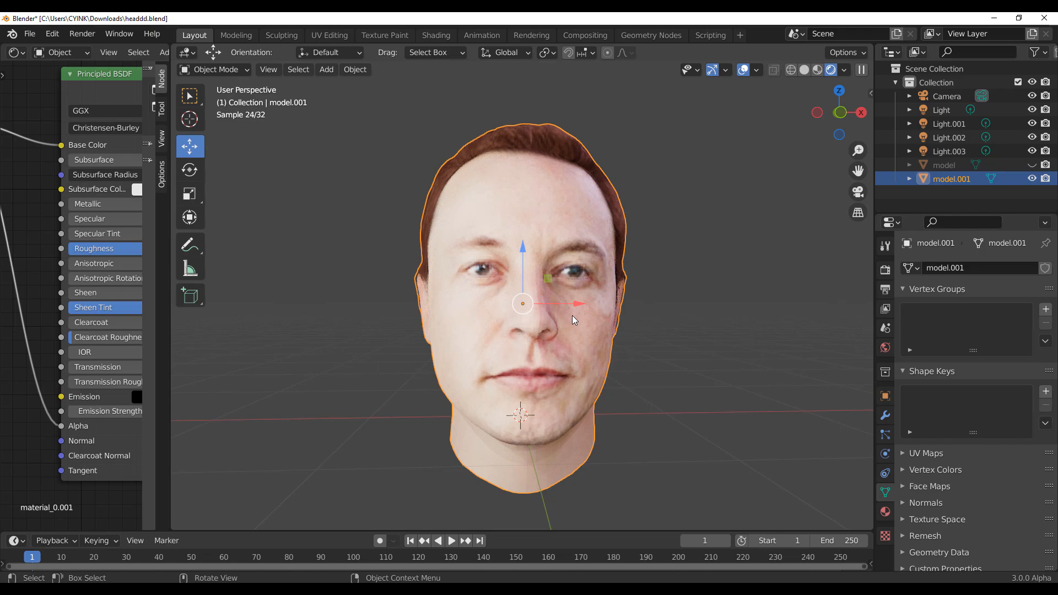
scroll(573, 319, "down", 3)
scroll(581, 332, "up", 3)
middle_click_drag(581, 332, 551, 329)
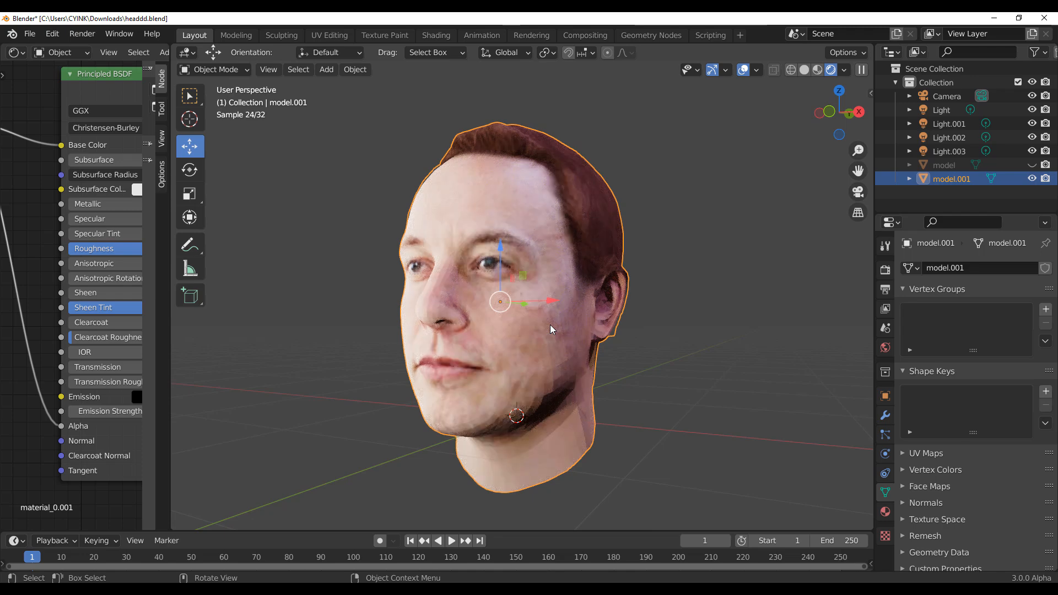
middle_click_drag(550, 325, 557, 276)
scroll(532, 271, "up", 4)
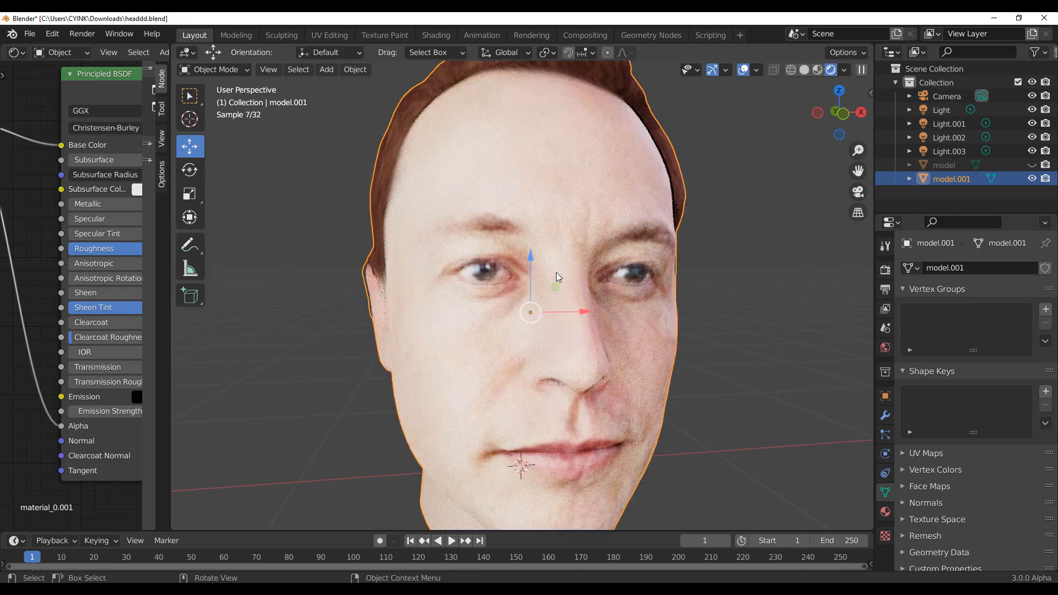
Enter Edit Mode on model.001, switch the viewport to solid shading and examine the mesh topology around the eyes and face.
key("Tab")
scroll(566, 302, "up", 6)
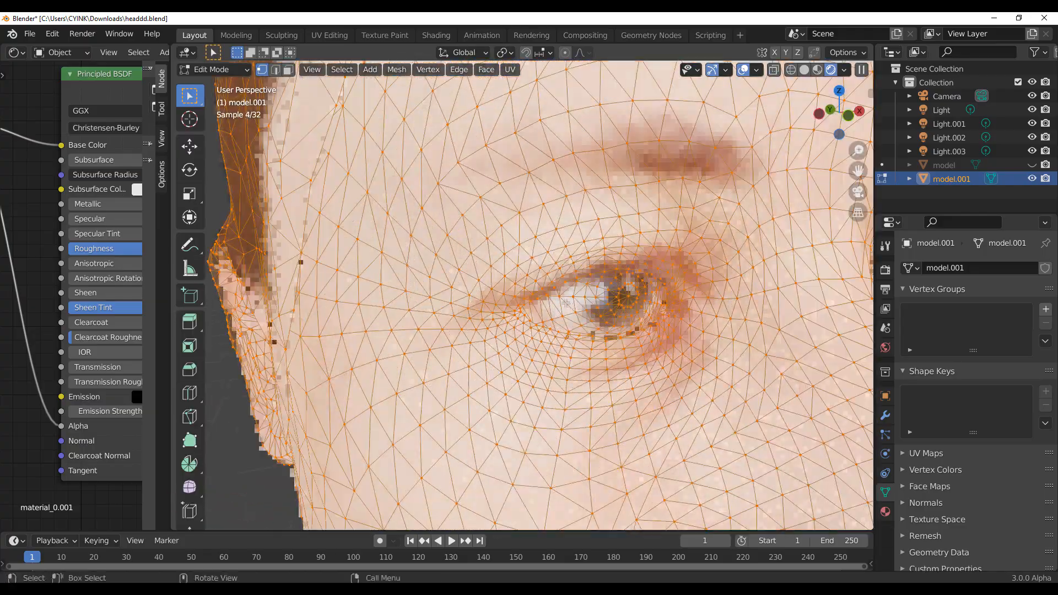
middle_click_drag(566, 302, 464, 301)
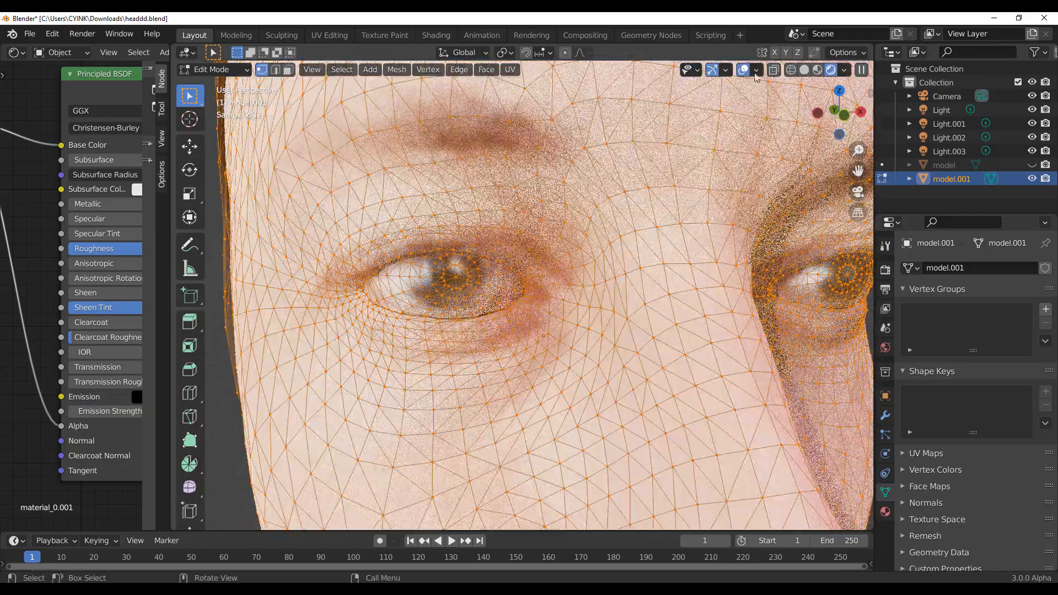
left_click(807, 72)
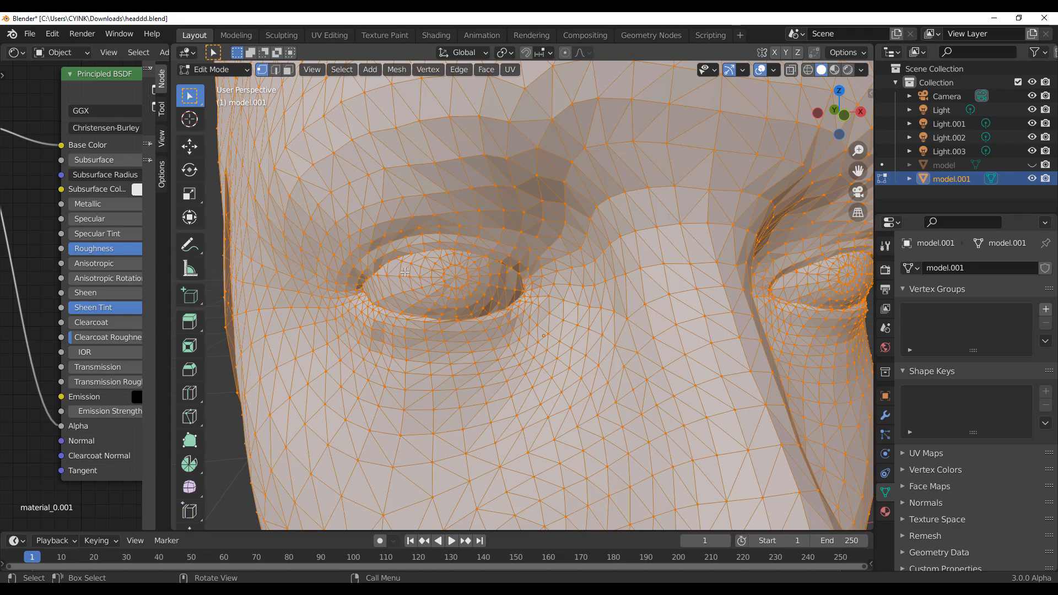
scroll(485, 290, "down", 4)
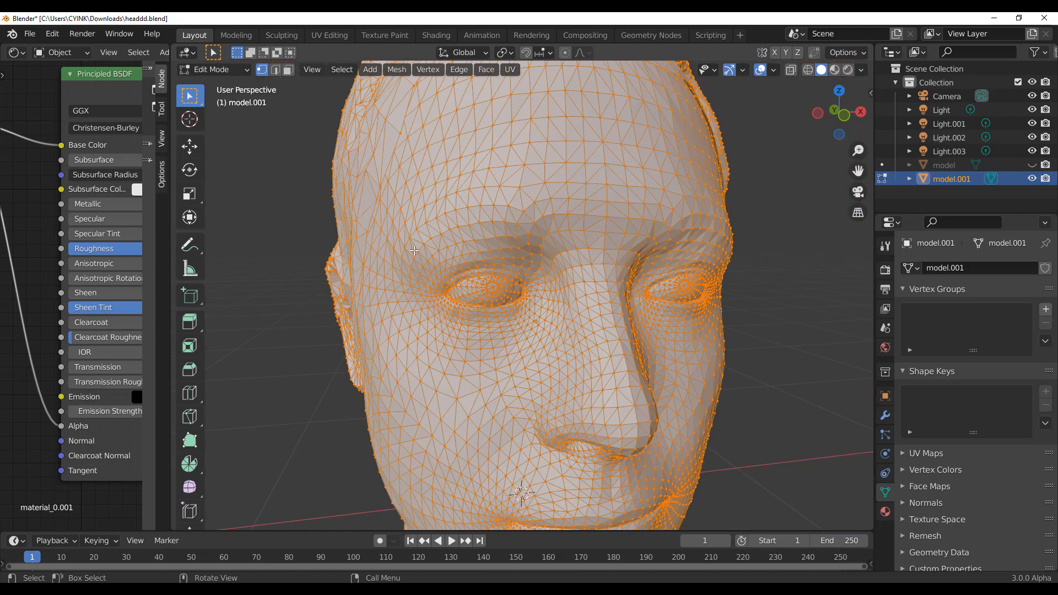
scroll(564, 249, "down", 2)
middle_click_drag(551, 270, 474, 288)
scroll(515, 292, "up", 4)
middle_click_drag(413, 270, 587, 317)
scroll(472, 219, "down", 5)
scroll(587, 315, "up", 3)
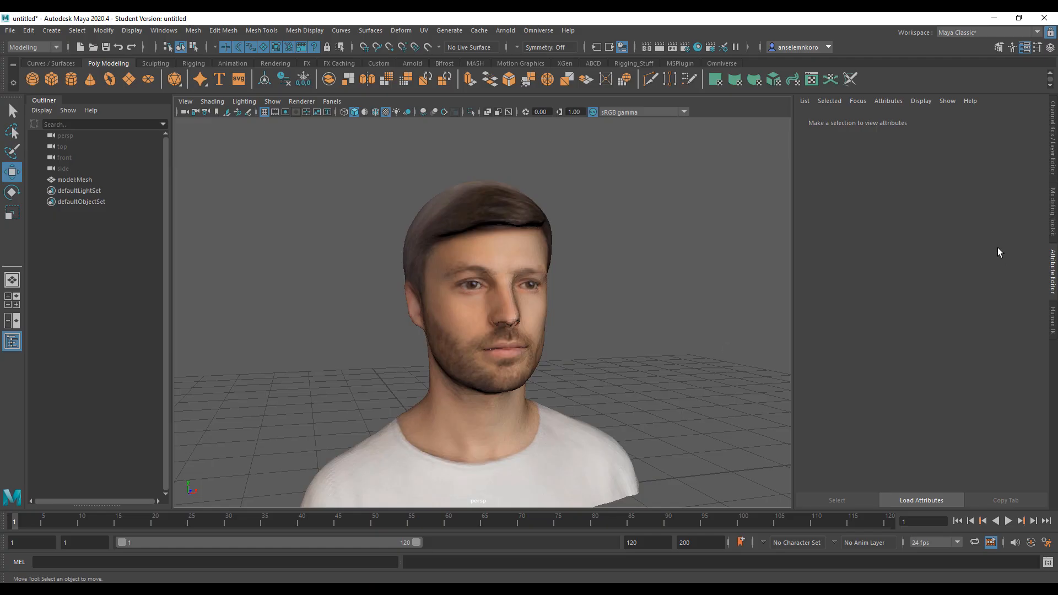
Minimize Maya and Blender, and look through the Avatar SDK home page, including its next featured slide.
left_click(993, 19)
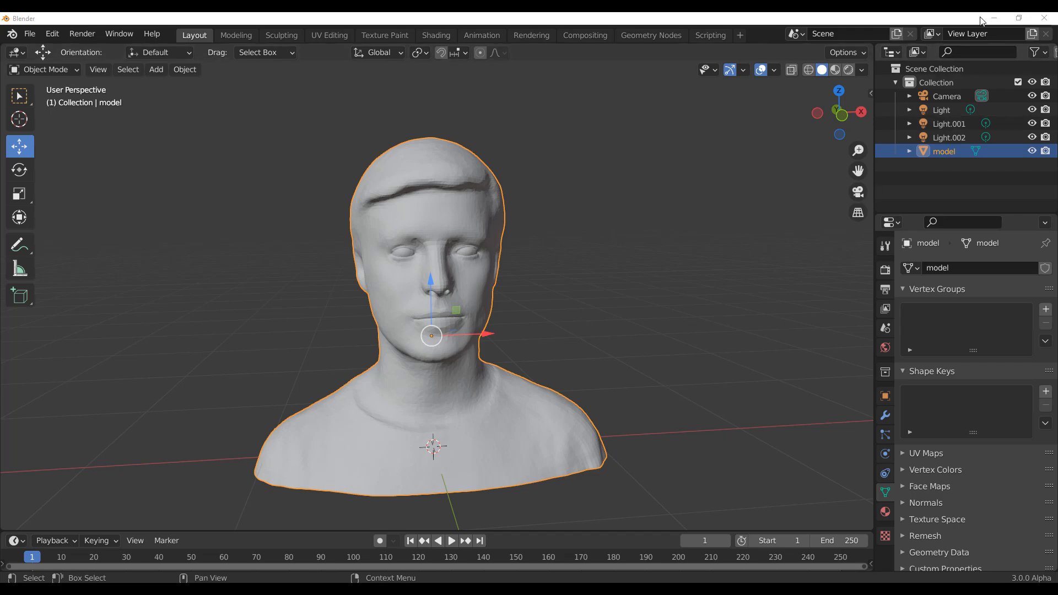
left_click(994, 24)
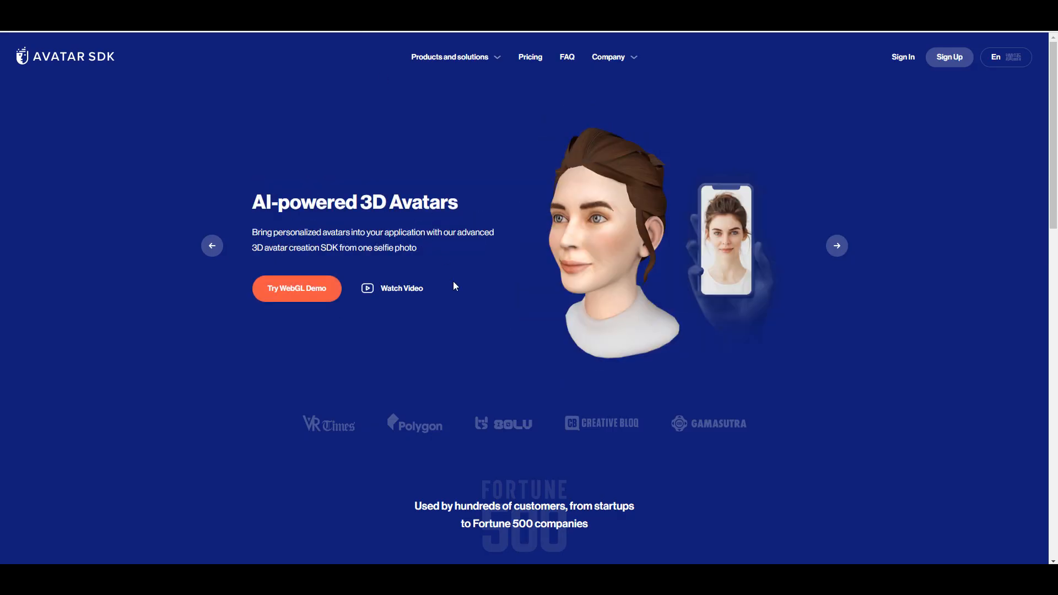
left_click(837, 248)
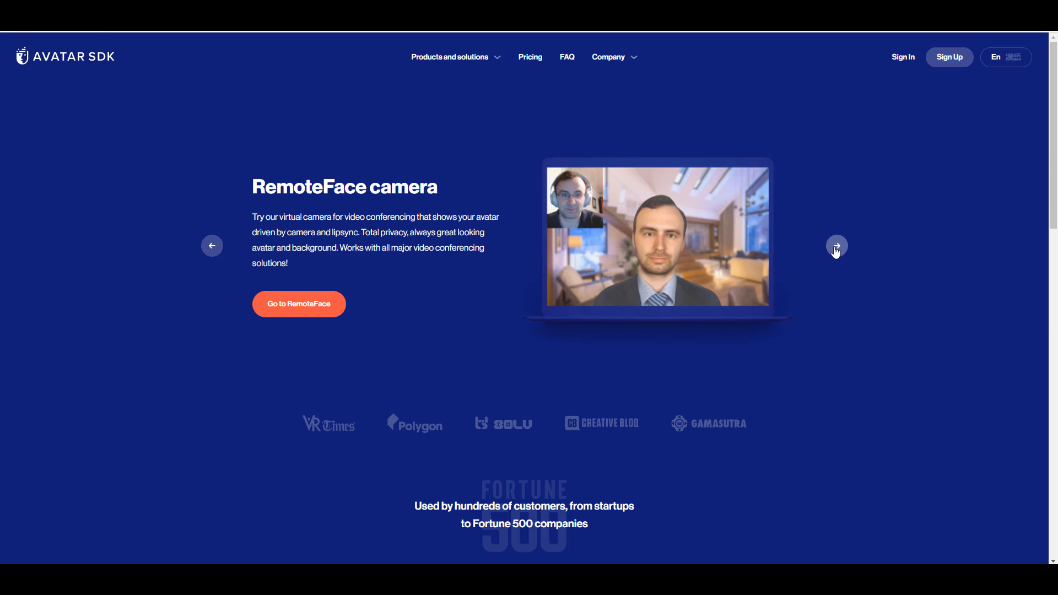
scroll(806, 242, "down", 20)
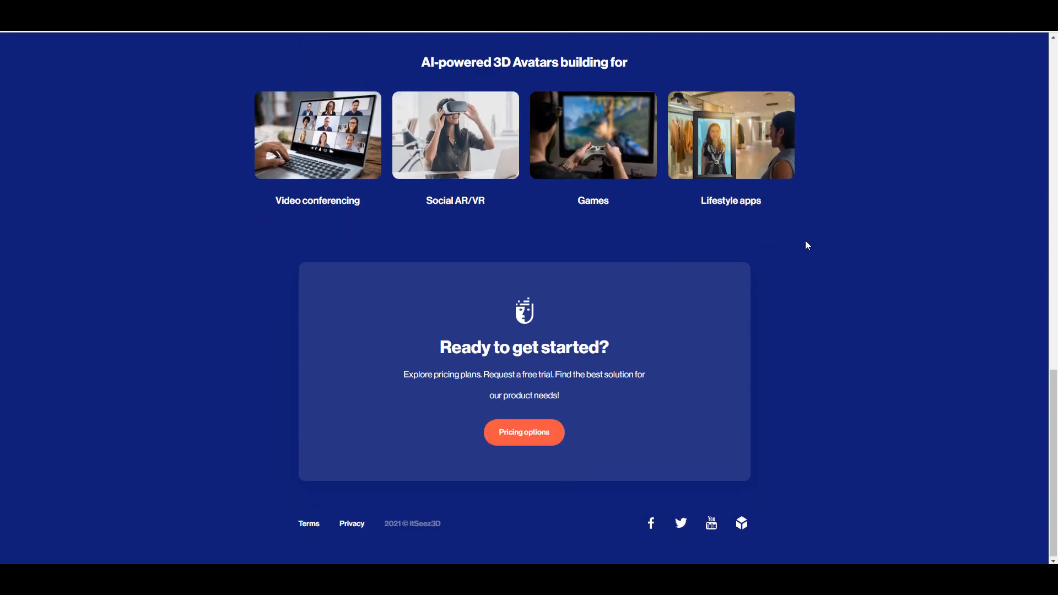
scroll(806, 241, "up", 20)
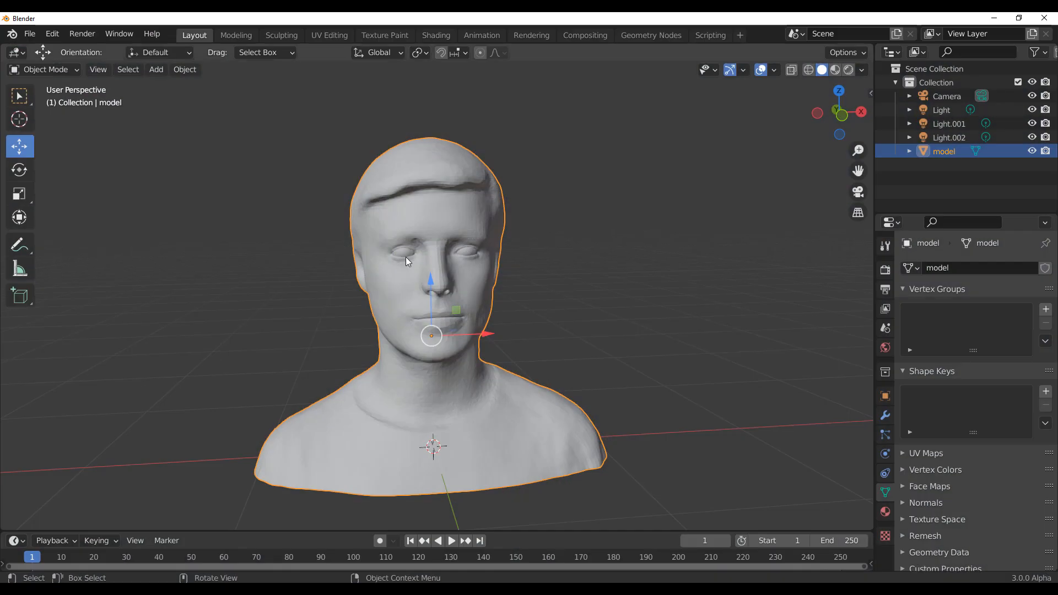
Show the bust in Blender with rendered viewport shading, take a closer look at it and minimize the window.
left_click(849, 70)
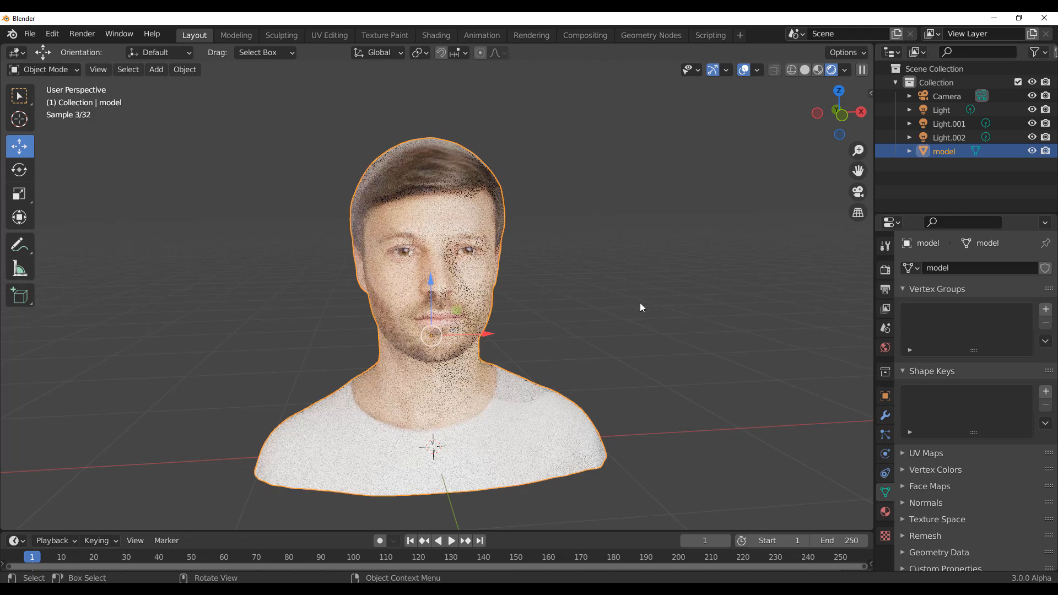
scroll(557, 309, "up", 2)
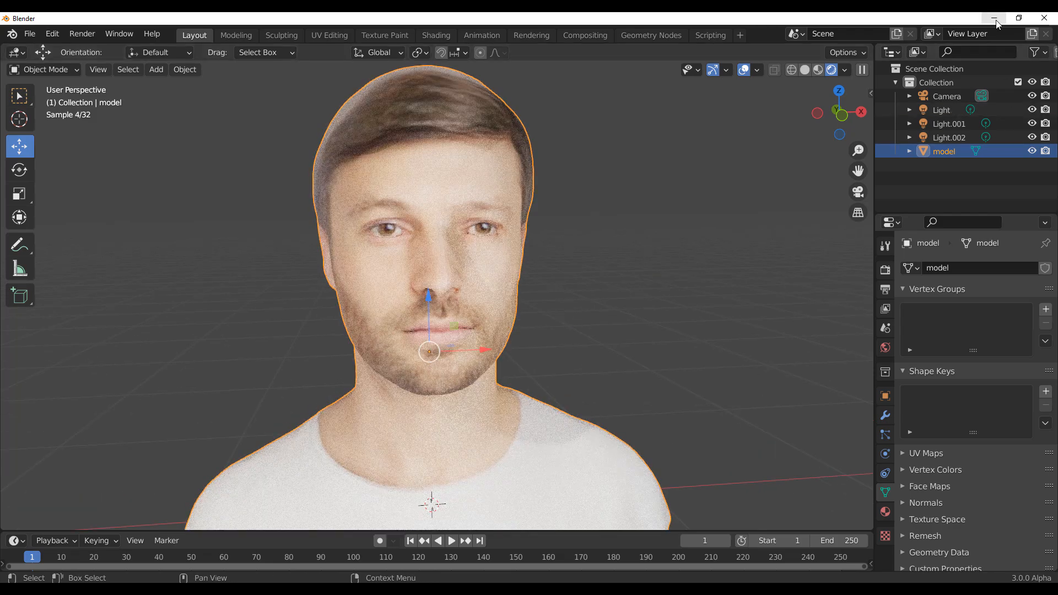
left_click(994, 20)
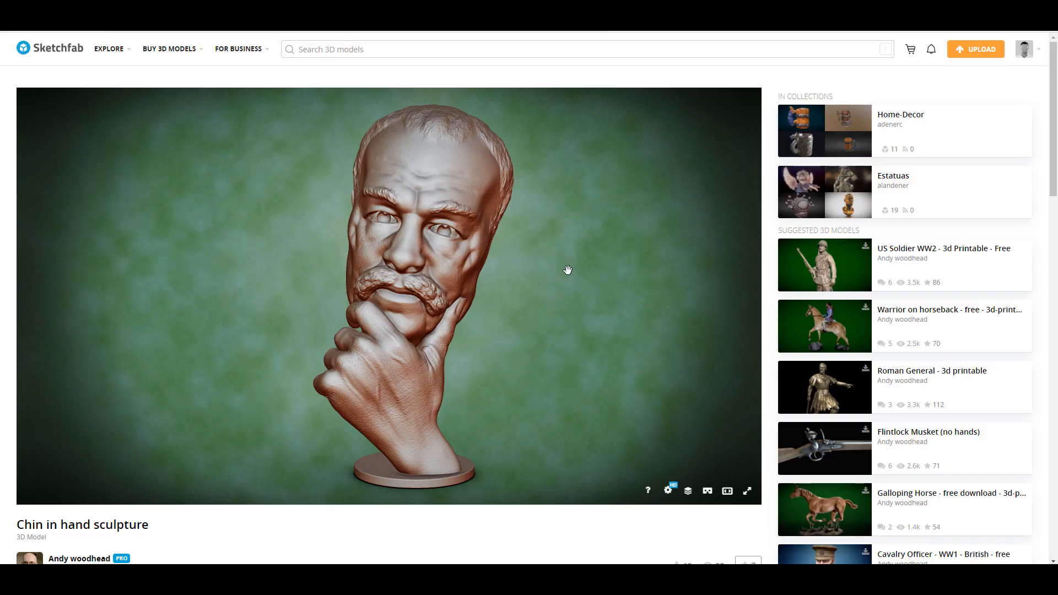
Examine the Chin in hand sculpture on Sketchfab from another angle and at different distances.
mouse_move(568, 270)
left_mouse_down()
mouse_move(229, 284)
mouse_move(613, 283)
mouse_move(474, 252)
left_mouse_up()
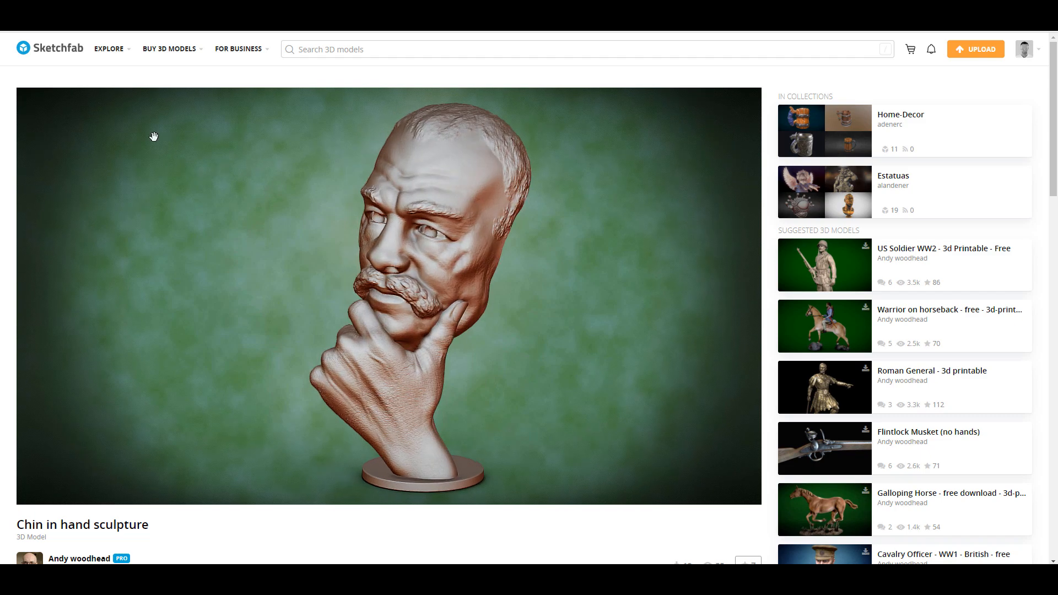
mouse_move(105, 59)
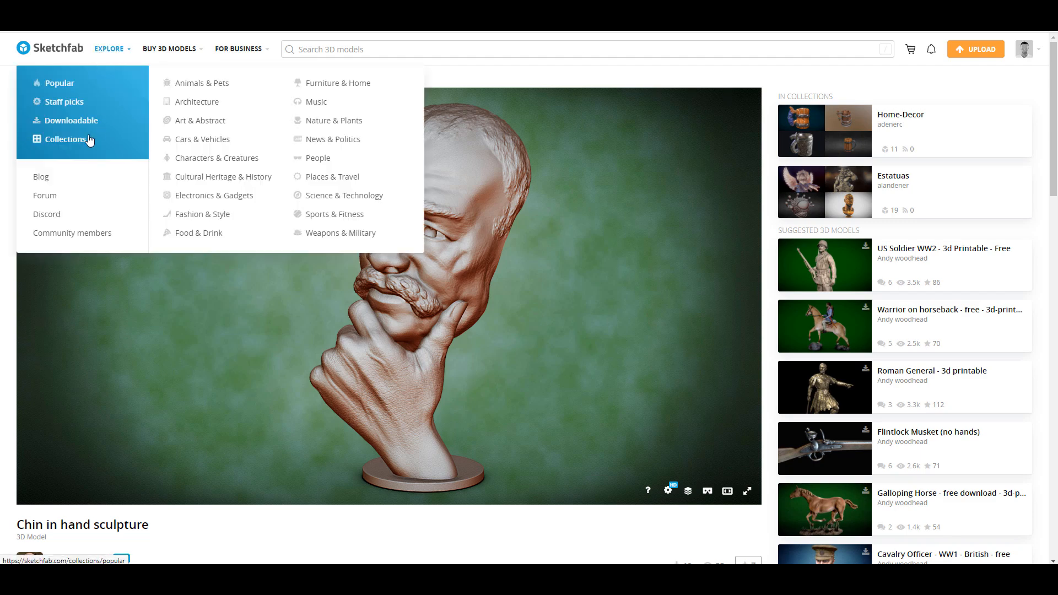
scroll(646, 337, "down", 3)
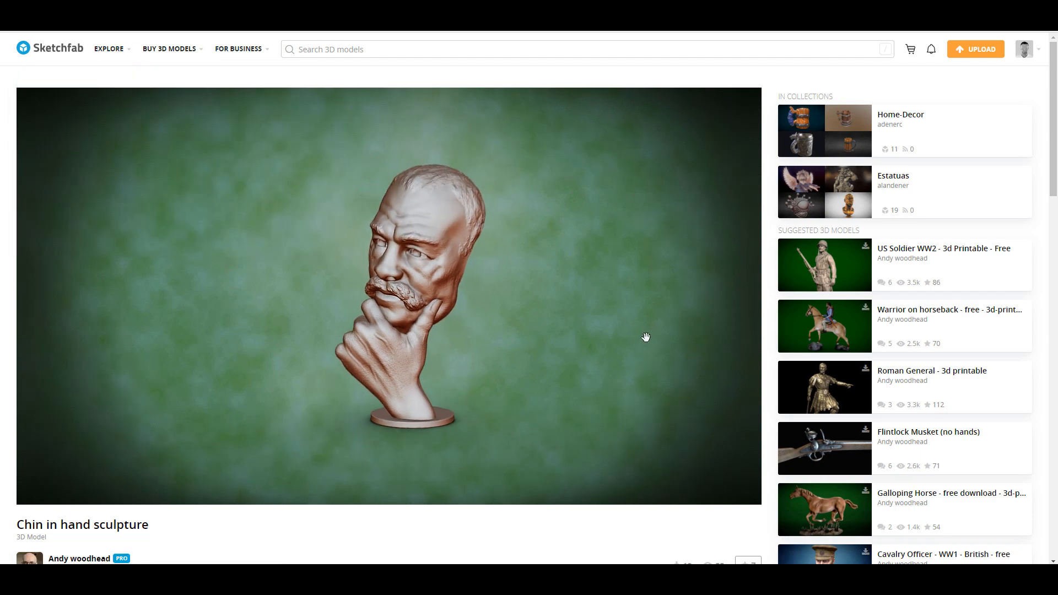
scroll(646, 337, "up", 5)
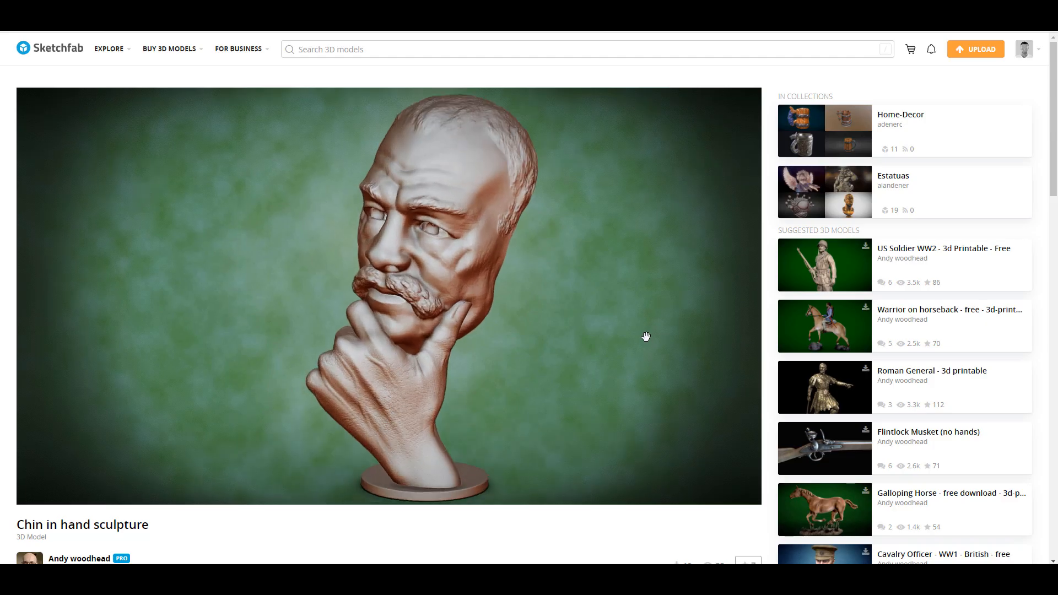
Go back to Sketchfab's list of this week's downloadable models and browse through it.
key("alt+Left")
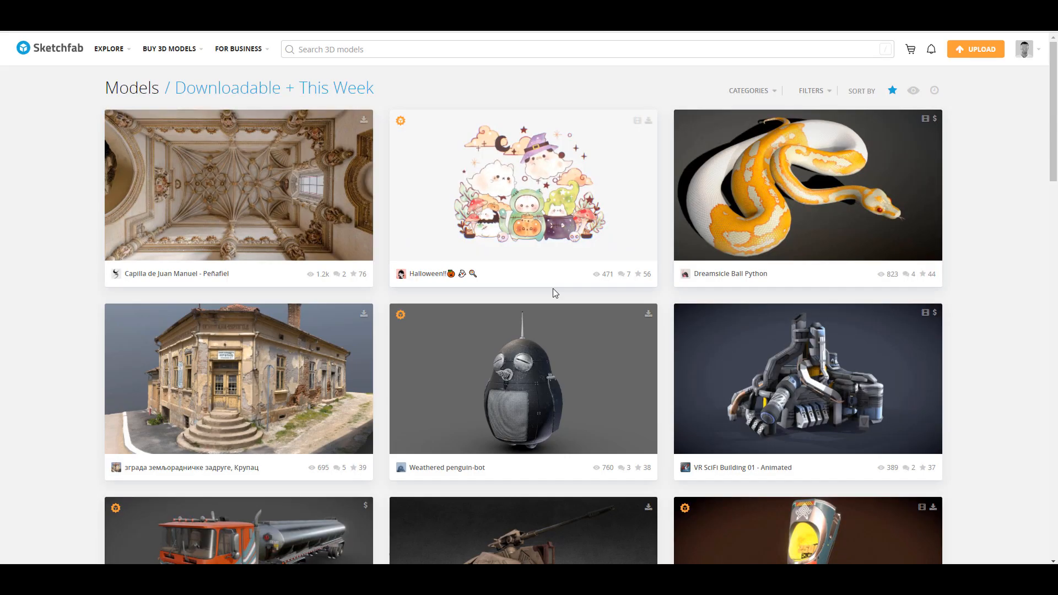
scroll(416, 283, "down", 9)
scroll(419, 287, "up", 9)
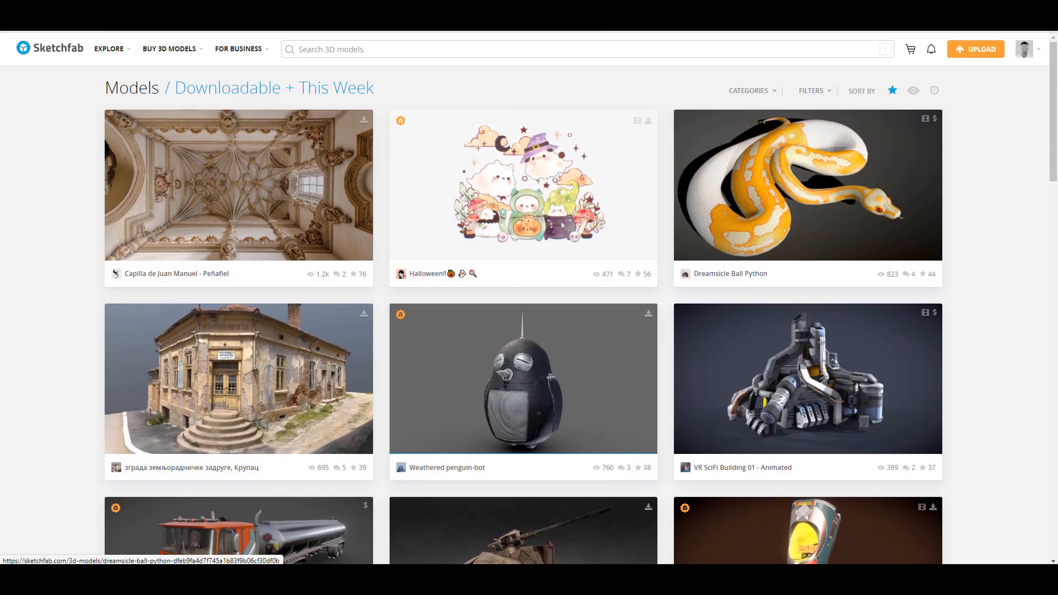
Switch to the Ookami Mio and Hopper & 11 models on Sketchfab and inspect each from other angles.
left_click(777, 22)
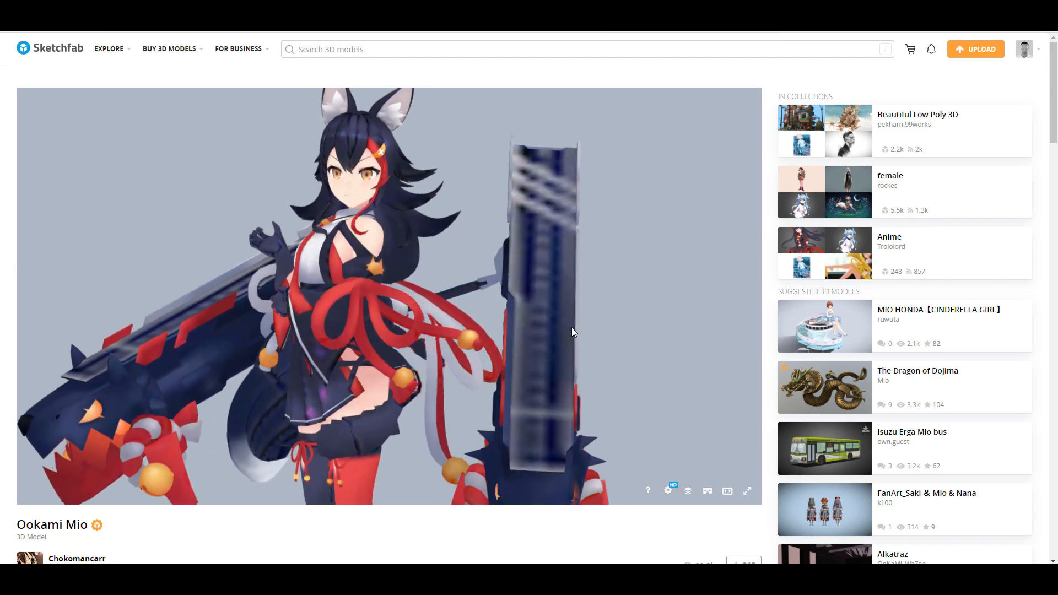
scroll(414, 322, "up", 5)
left_click_drag(415, 318, 327, 352)
left_click_drag(524, 309, 447, 308)
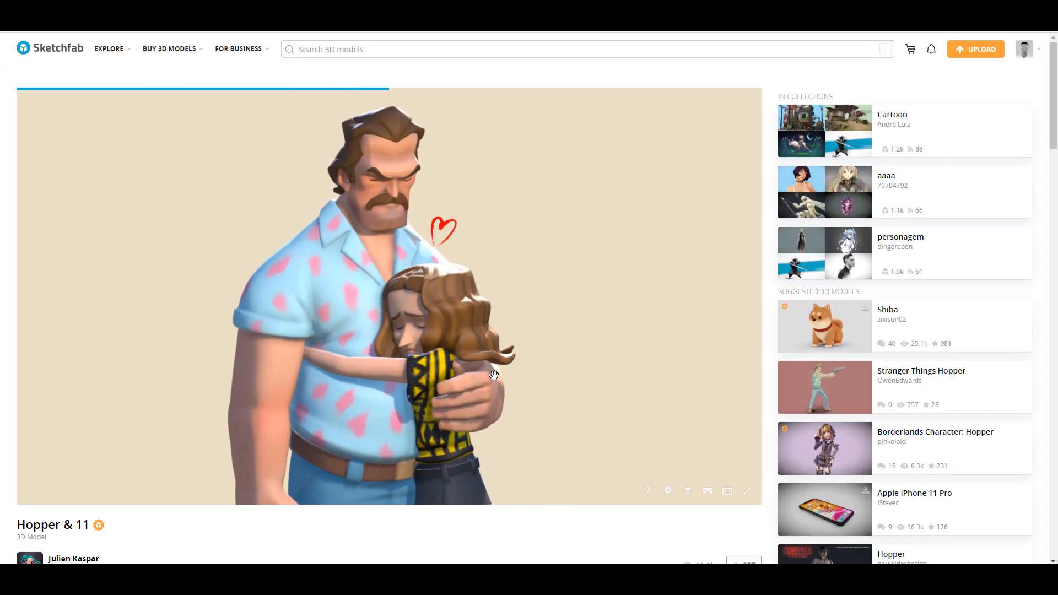
mouse_move(590, 373)
left_mouse_down()
mouse_move(374, 368)
mouse_move(543, 385)
mouse_move(489, 389)
mouse_move(470, 377)
mouse_move(332, 372)
mouse_move(553, 378)
mouse_move(496, 389)
mouse_move(554, 407)
mouse_move(428, 397)
left_mouse_up()
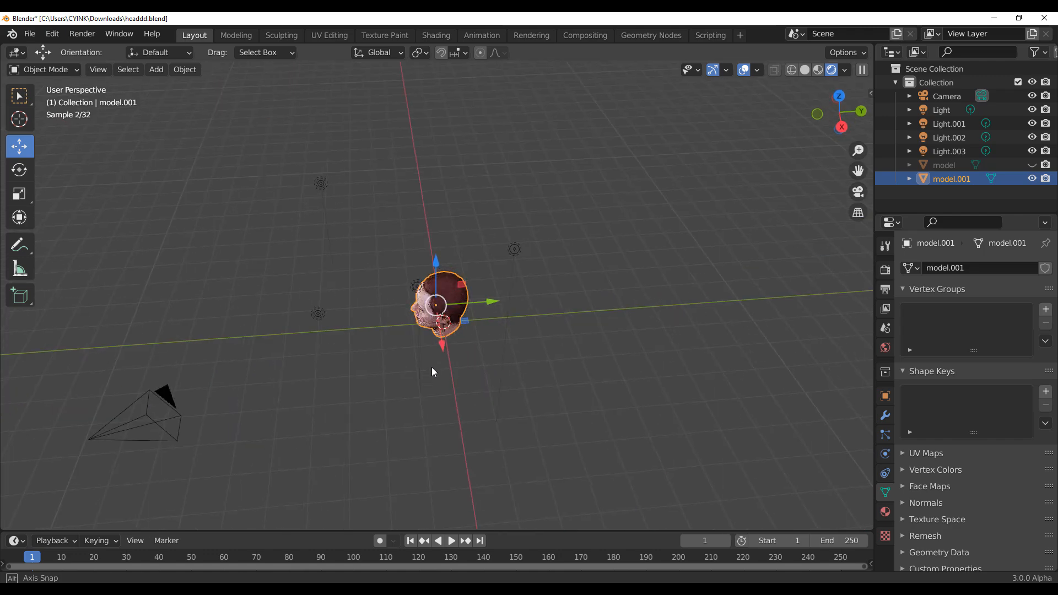
Select the point light named Light in Blender, move it in the XZ plane and about -0.65 m along Y, and check the head's lighting.
left_click(514, 249)
scroll(563, 263, "up", 2)
middle_click_drag(558, 267, 558, 348, "shift")
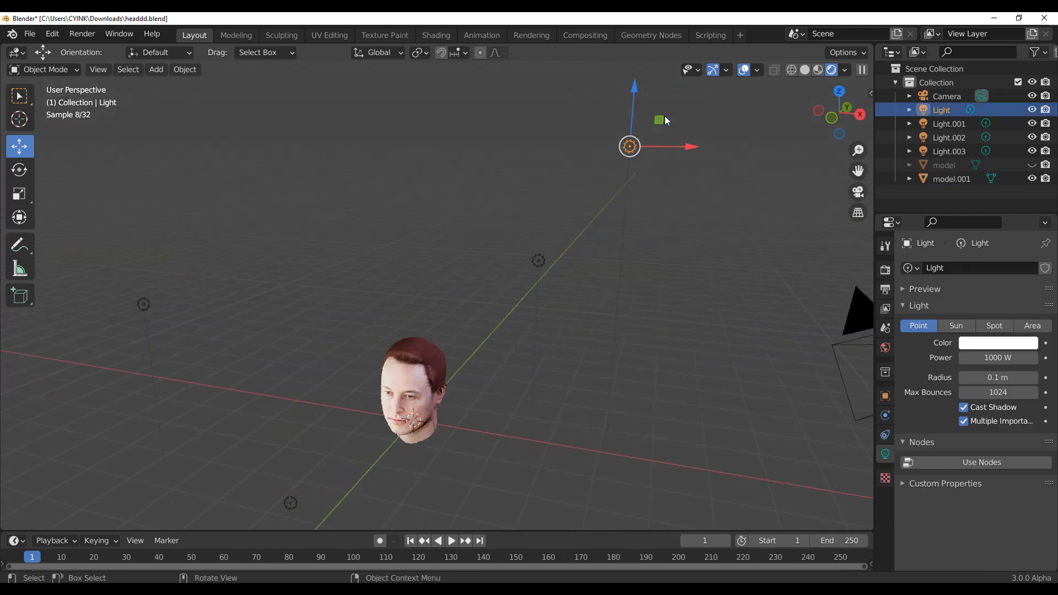
left_click_drag(661, 120, 571, 172)
middle_click_drag(602, 279, 485, 260)
left_click_drag(464, 233, 427, 232)
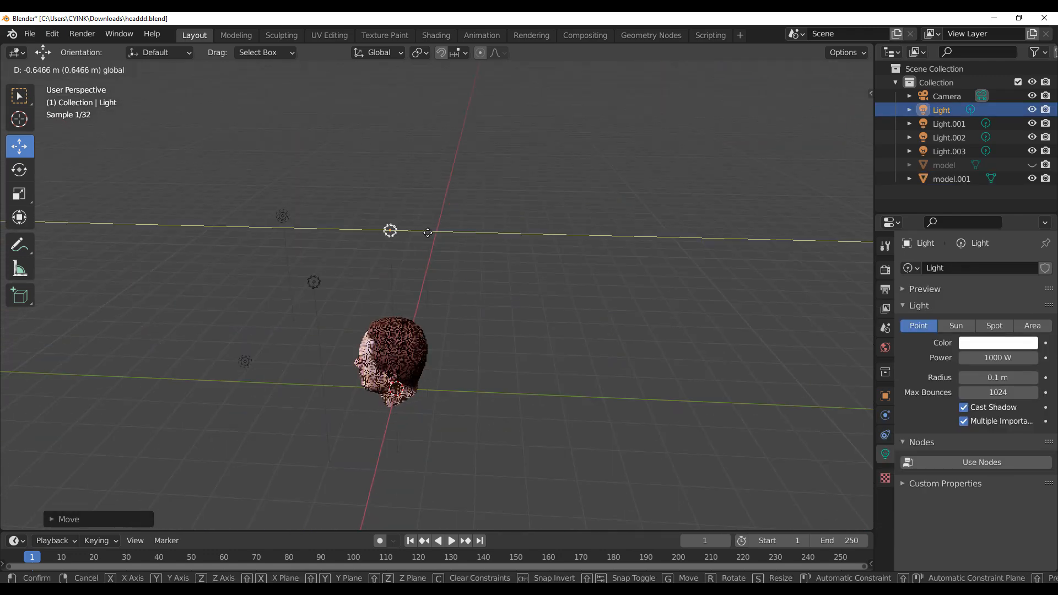
middle_click_drag(433, 256, 550, 300)
scroll(550, 300, "up", 4)
middle_click_drag(386, 353, 465, 363, "shift")
middle_click_drag(557, 276, 575, 237)
middle_click_drag(490, 441, 602, 378, "shift")
scroll(584, 248, "down", 5)
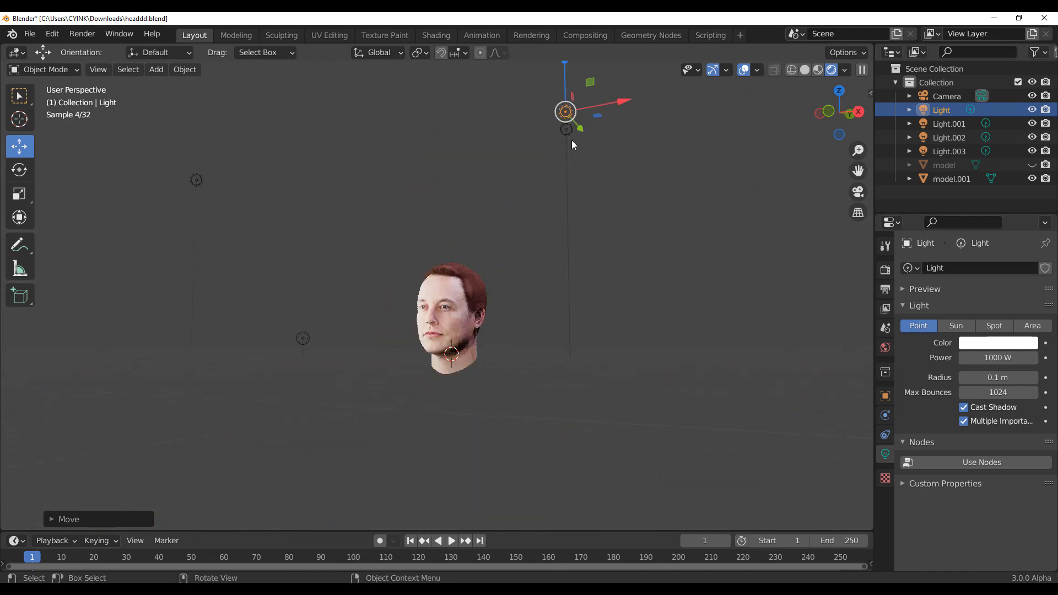
Select Light.003 and set its colour to pink with HSV 0.930, 0.698, 1.000, checking the effect on the head.
scroll(474, 311, "up", 4)
middle_click_drag(501, 333, 581, 296)
scroll(587, 322, "up", 6)
left_click(977, 341)
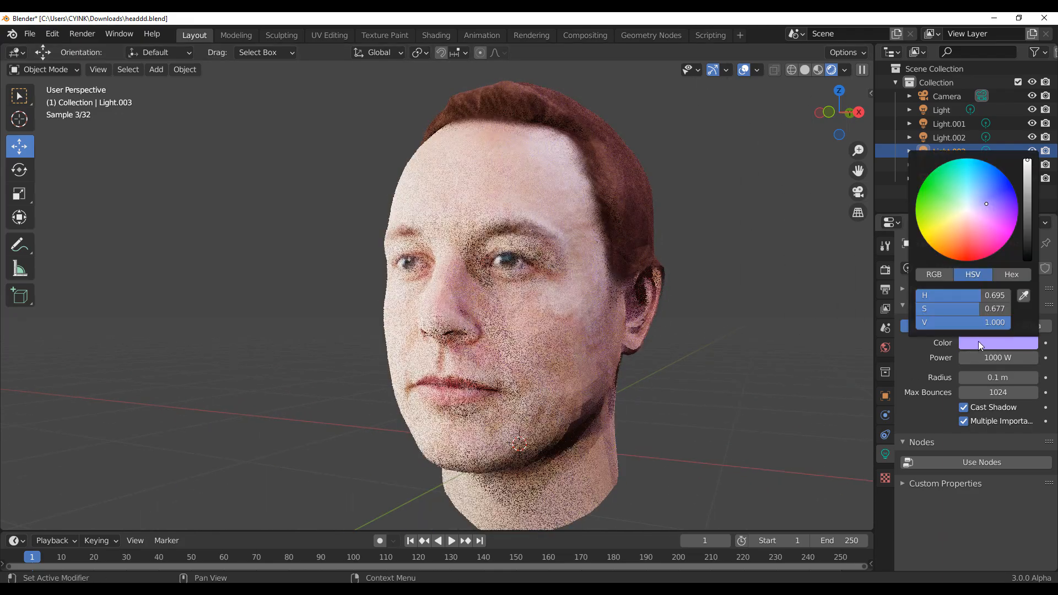
mouse_move(981, 228)
left_mouse_down()
mouse_move(981, 215)
mouse_move(945, 195)
mouse_move(989, 190)
mouse_move(1002, 216)
mouse_move(977, 227)
left_mouse_up()
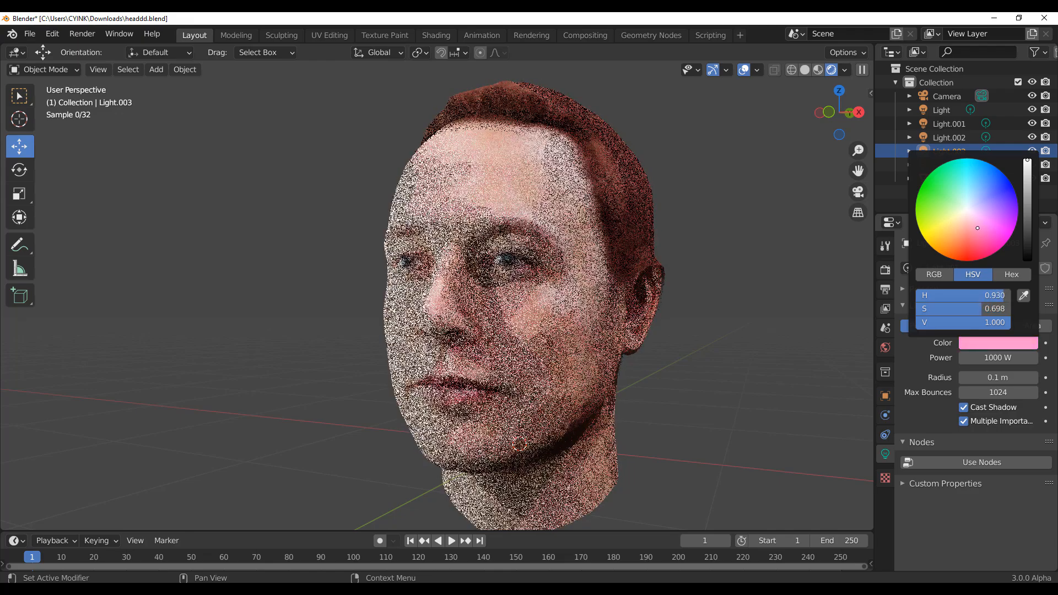
scroll(641, 367, "down", 3)
middle_click_drag(640, 367, 685, 393)
scroll(593, 335, "up", 2)
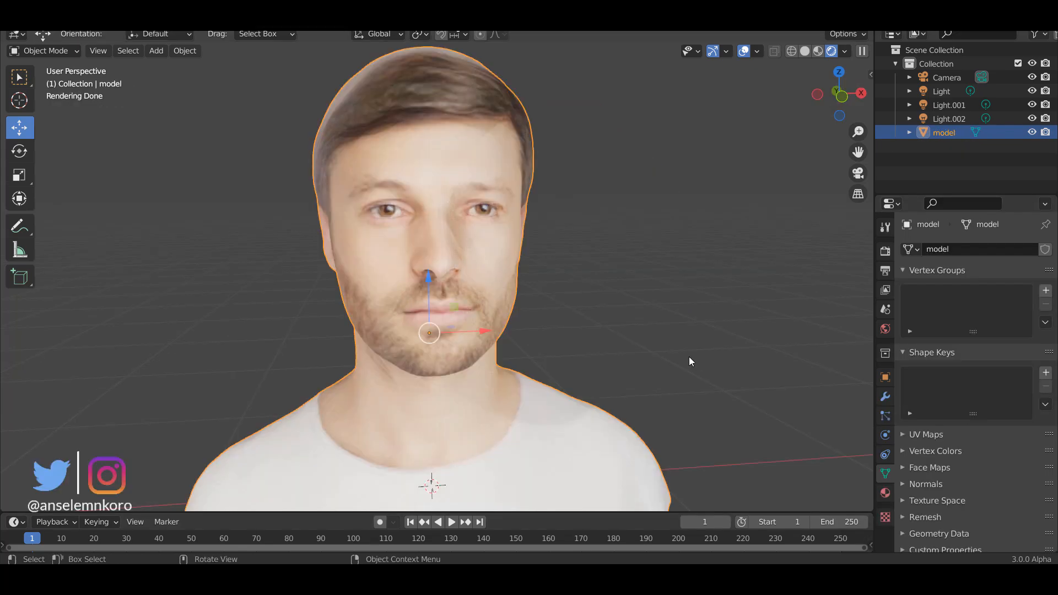
Examine the rendered bust in the other Blender scene from a three-quarter angle and deselect it.
scroll(471, 339, "down", 3)
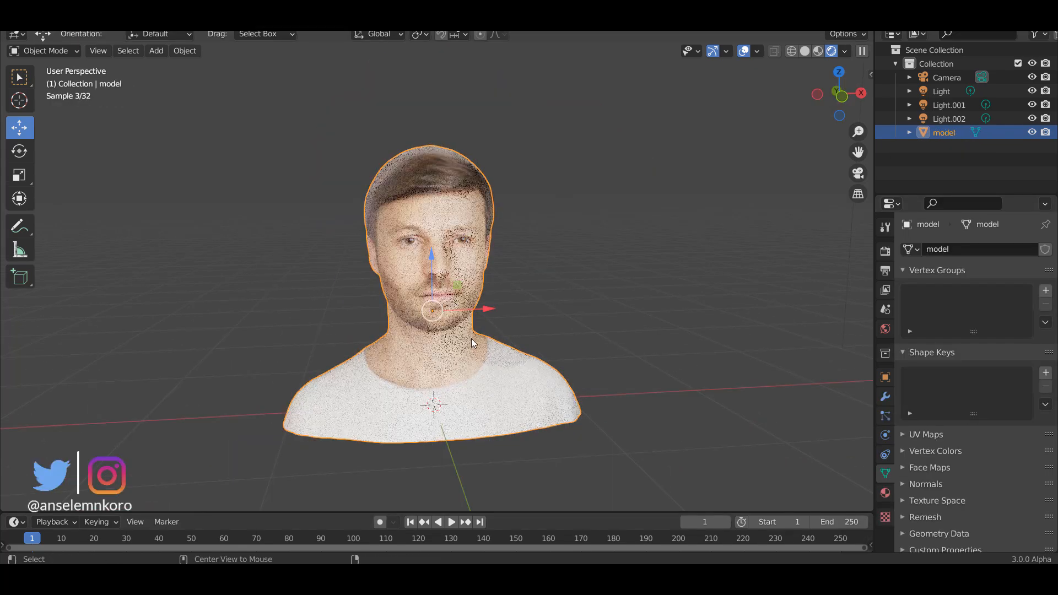
middle_click_drag(471, 338, 621, 314)
scroll(537, 316, "up", 2)
left_click(731, 313)
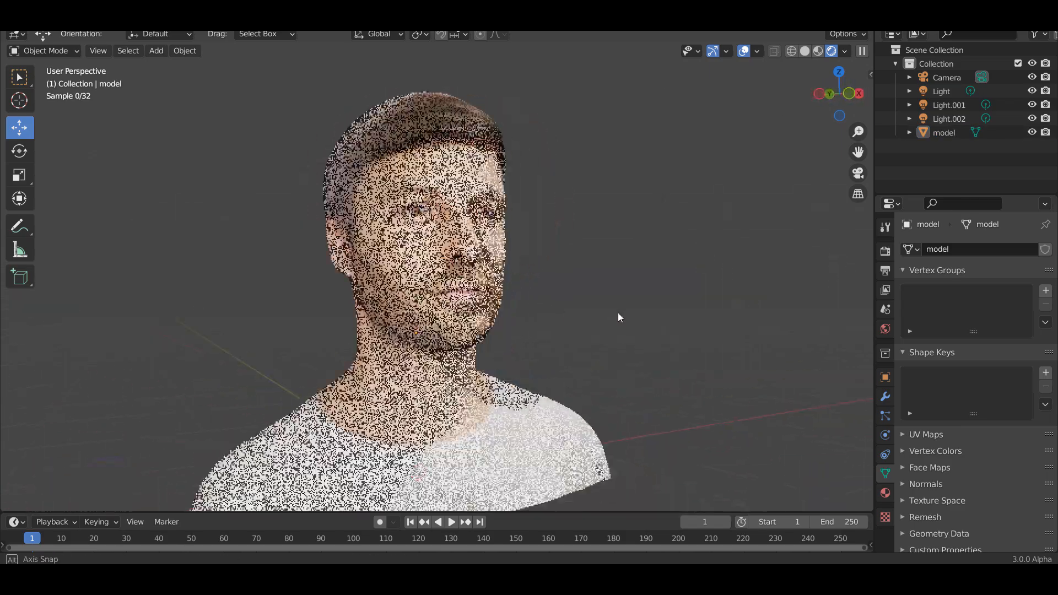